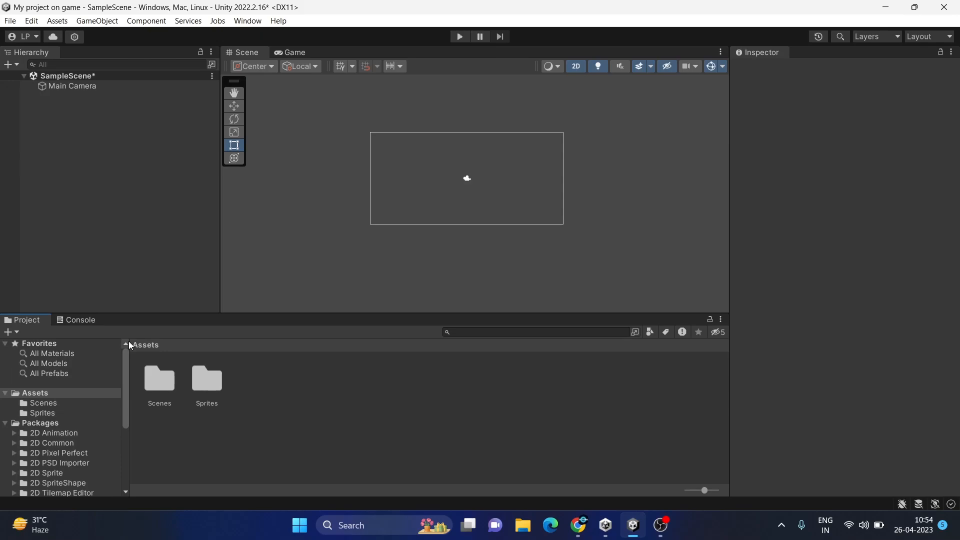
# Look through the Sprites folder and the sliced tiles of the rock sprite sheet, and return to the Assets folder
pyautogui.doubleClick(206, 379)
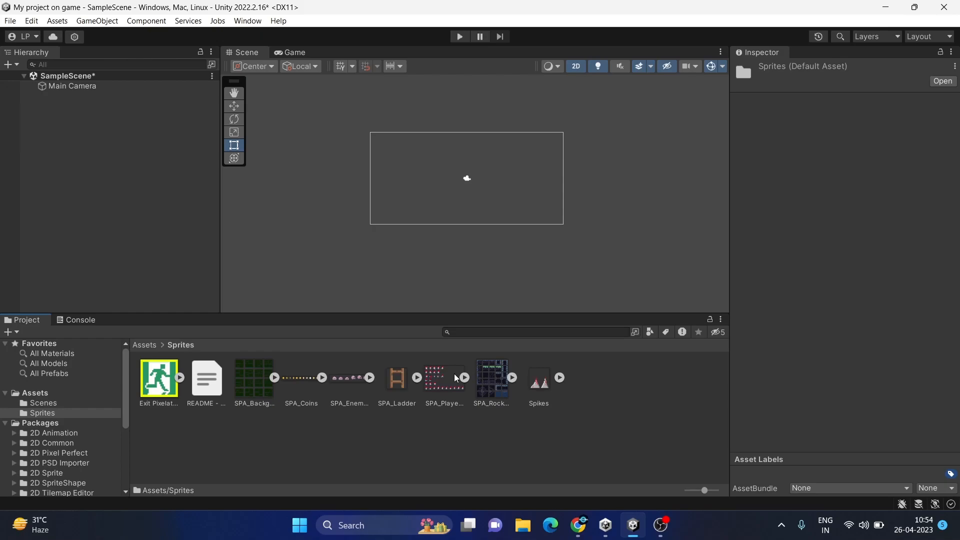
pyautogui.click(511, 378)
pyautogui.click(517, 378)
pyautogui.click(144, 345)
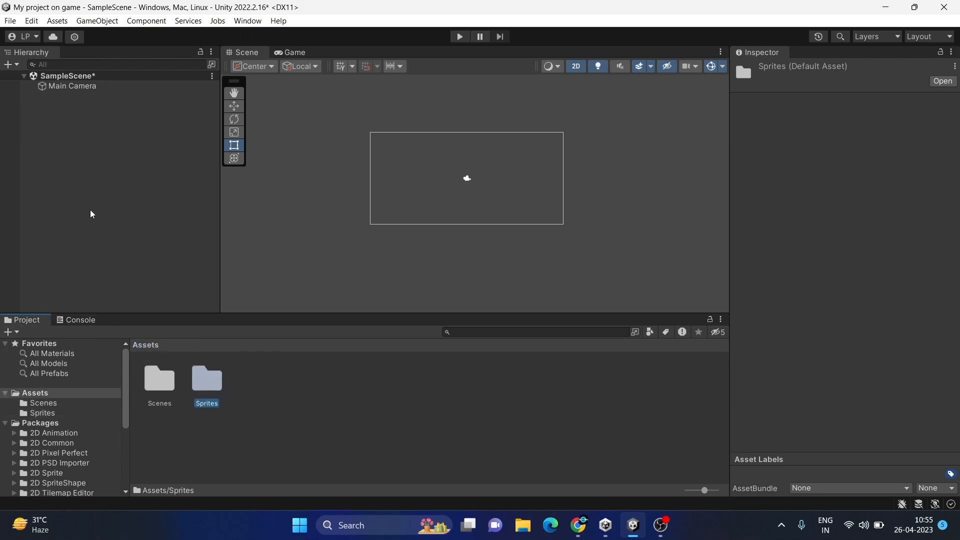
# Create a rectangular tilemap in the scene and name it Platform Tilemap
pyautogui.rightClick(82, 126)
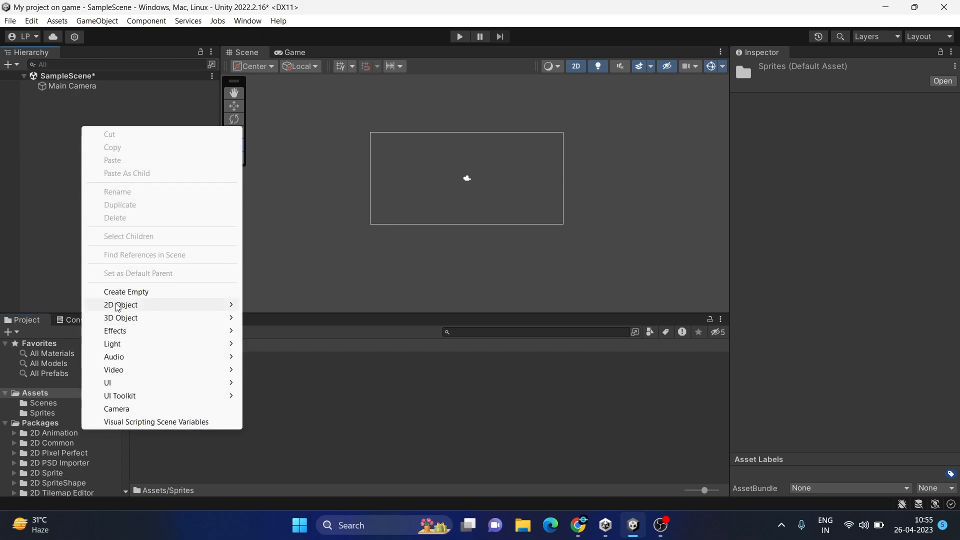
pyautogui.moveTo(227, 304)
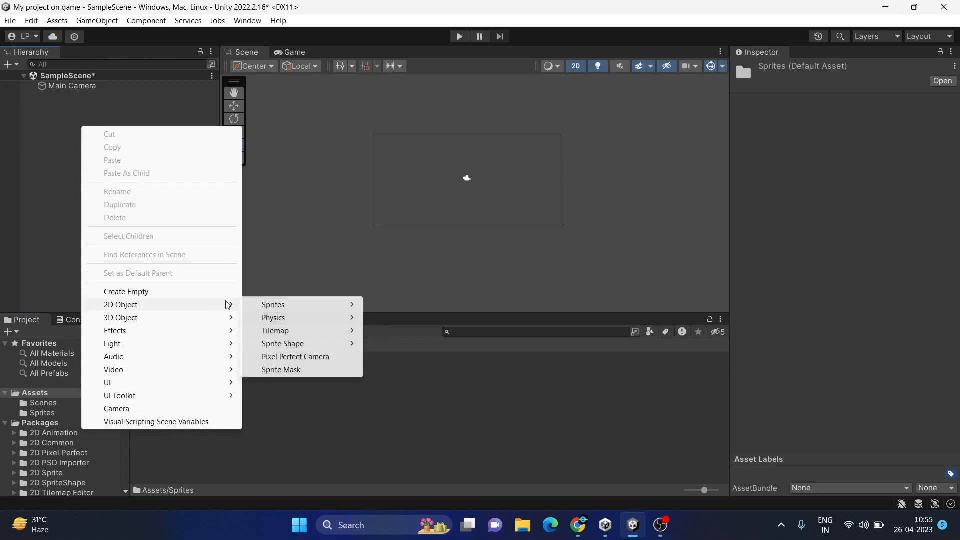
pyautogui.moveTo(289, 334)
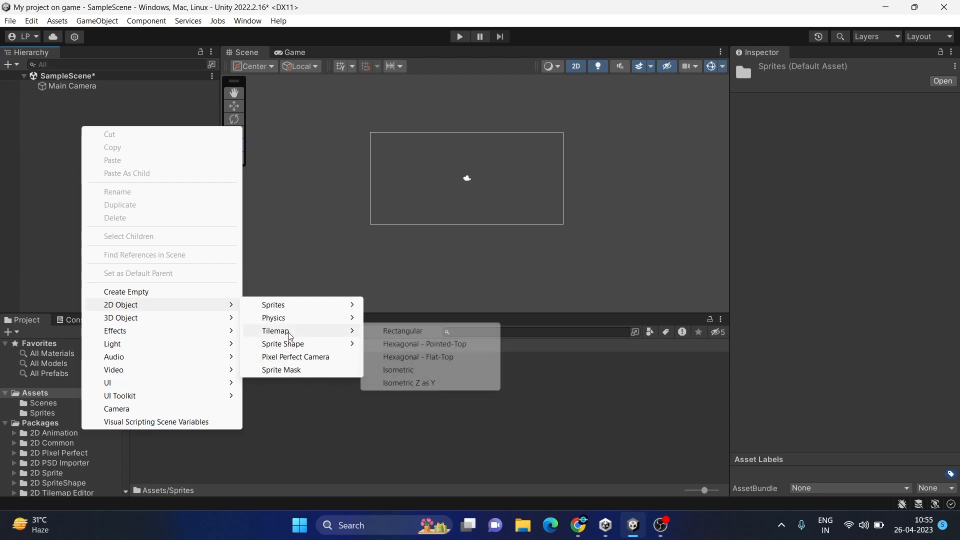
pyautogui.click(427, 332)
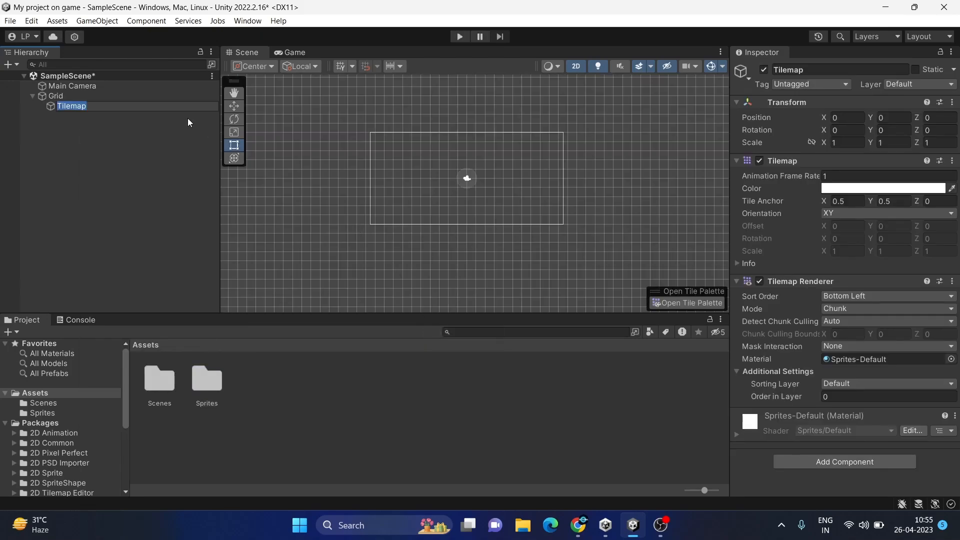
pyautogui.click(95, 107)
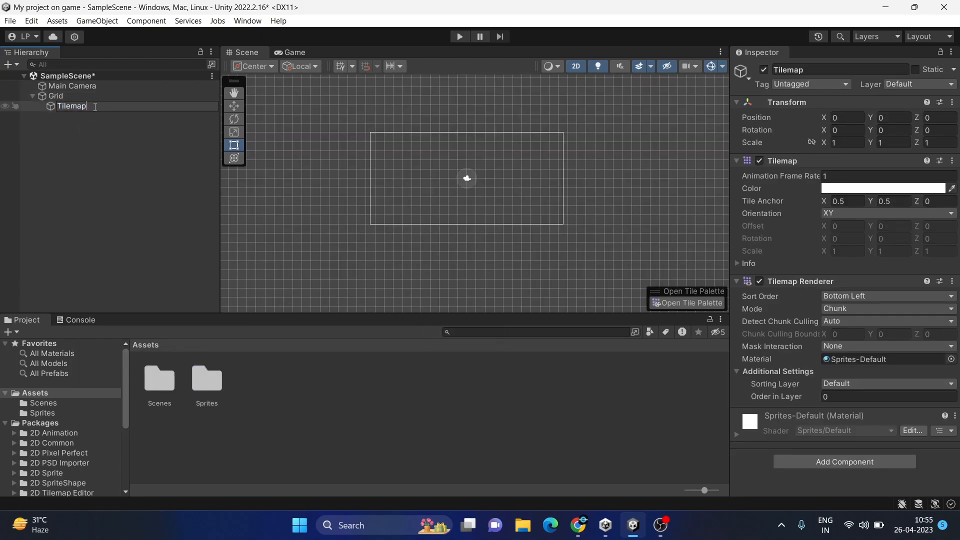
pyautogui.click(58, 106)
pyautogui.write('Platform')
pyautogui.press('Return')
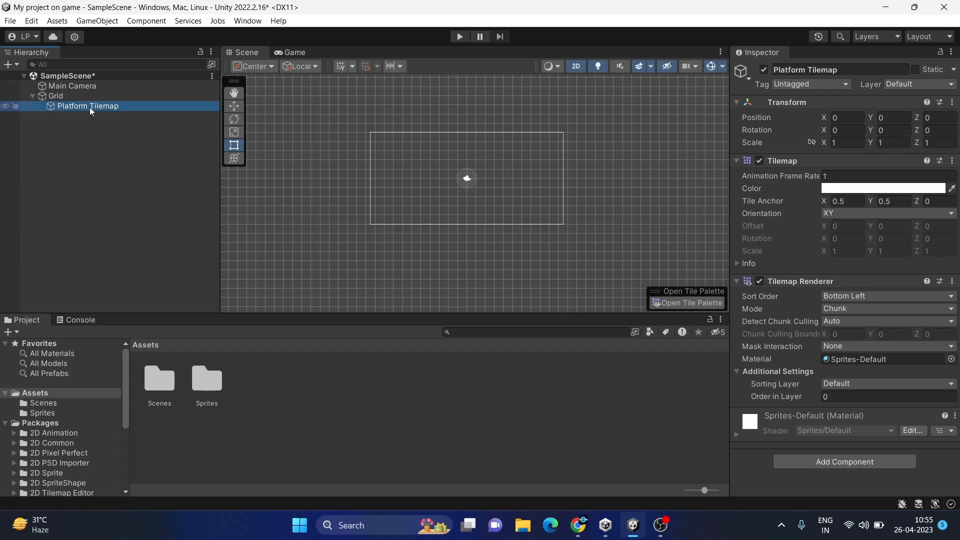
# Rename the tilemap's parent Grid object as Tilemap Grid
pyautogui.click(70, 97)
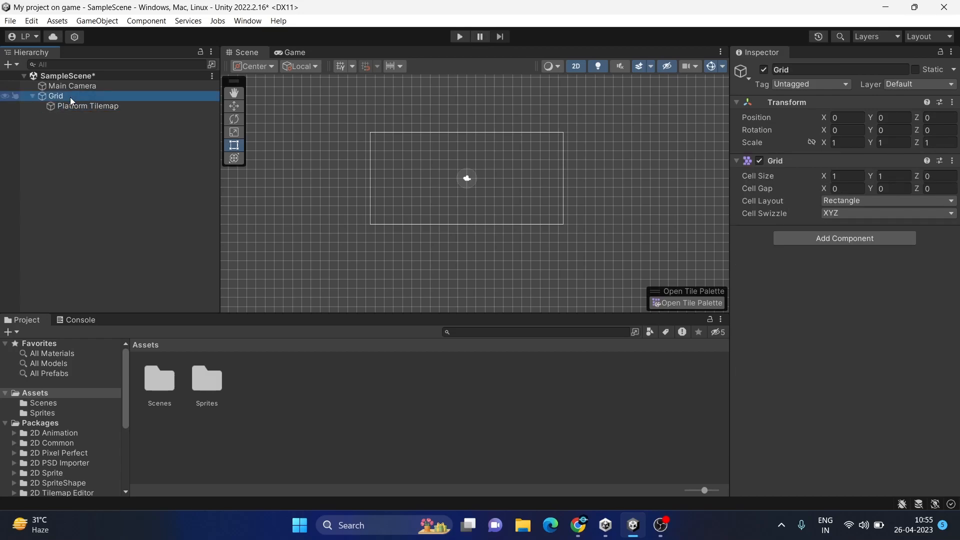
pyautogui.click(70, 97)
pyautogui.click(71, 97)
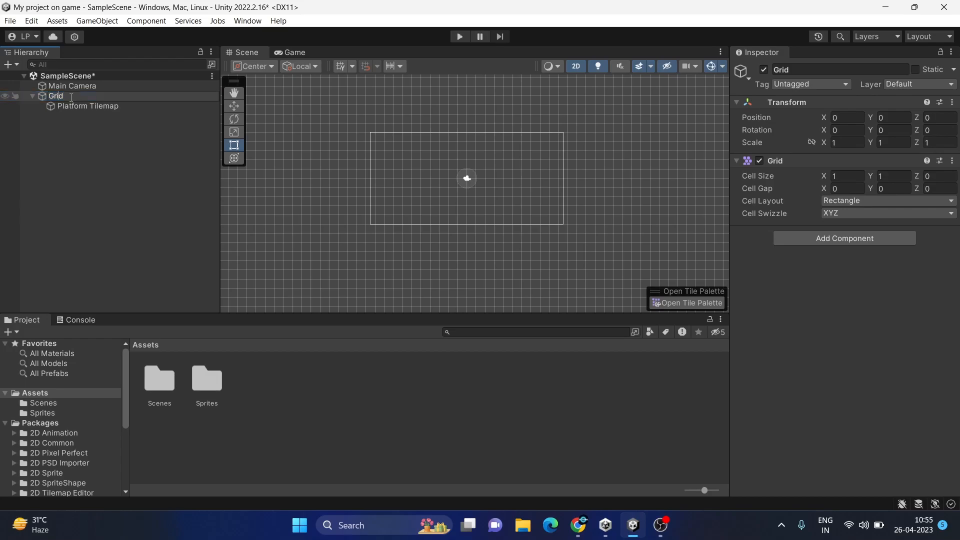
pyautogui.write('Tilemap')
pyautogui.press('Return')
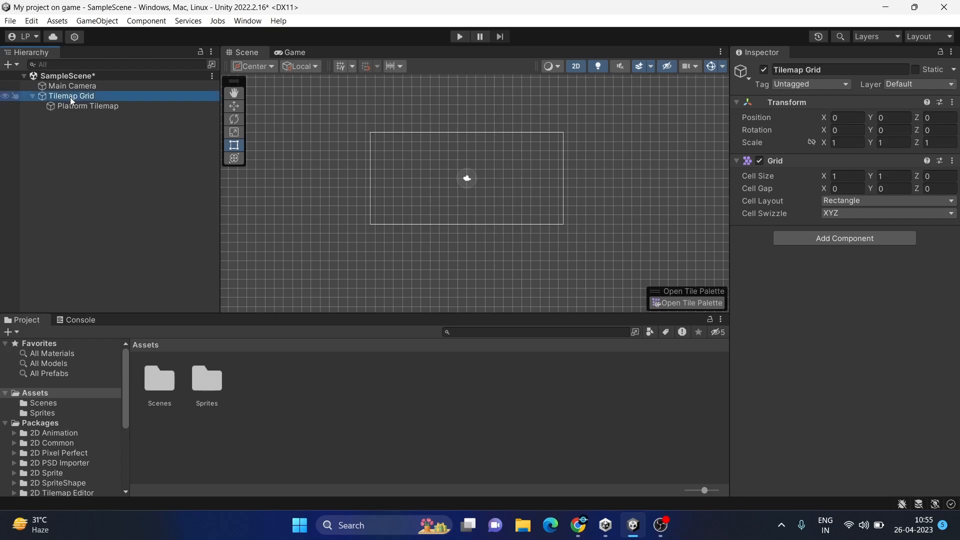
# Examine the scene grid around the camera frame and the properties of the Tilemap Grid and Platform Tilemap objects
pyautogui.click(86, 136)
pyautogui.click(81, 107)
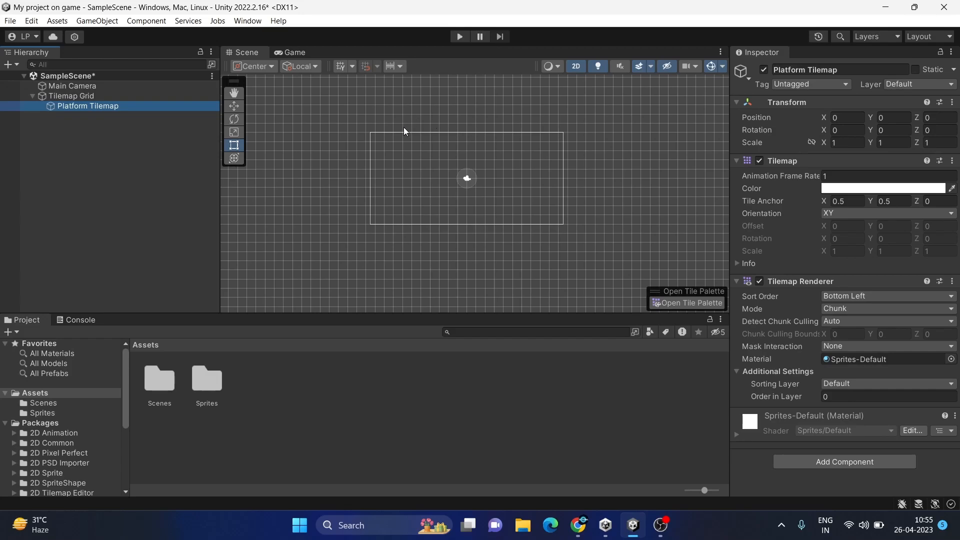
pyautogui.click(233, 93)
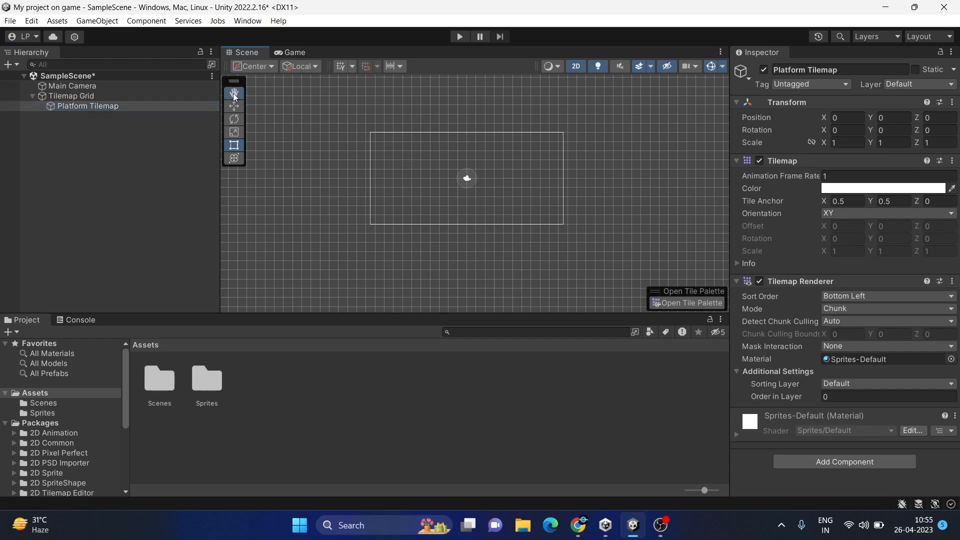
pyautogui.scroll(2, 325, 136)
pyautogui.scroll(1, 325, 136)
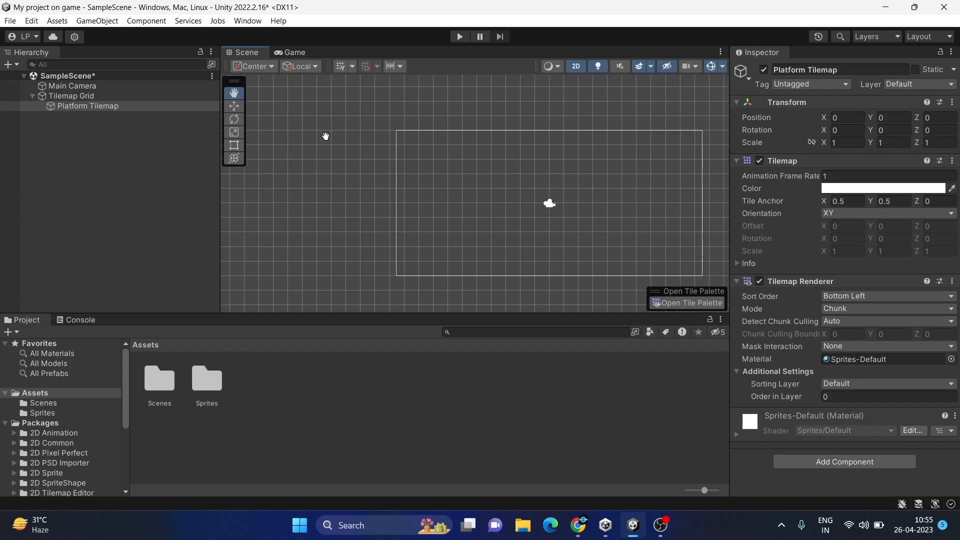
pyautogui.moveTo(339, 157); pyautogui.dragTo(275, 148)
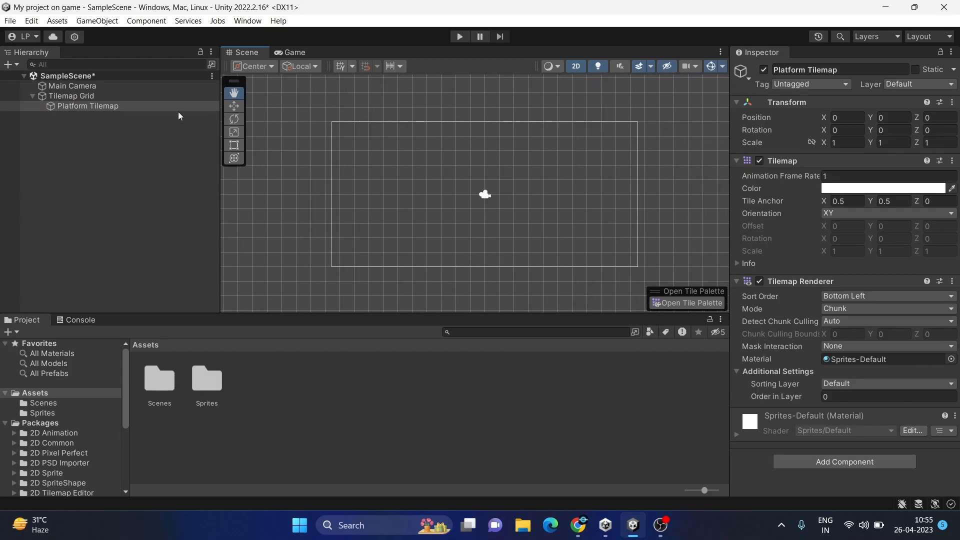
pyautogui.click(85, 97)
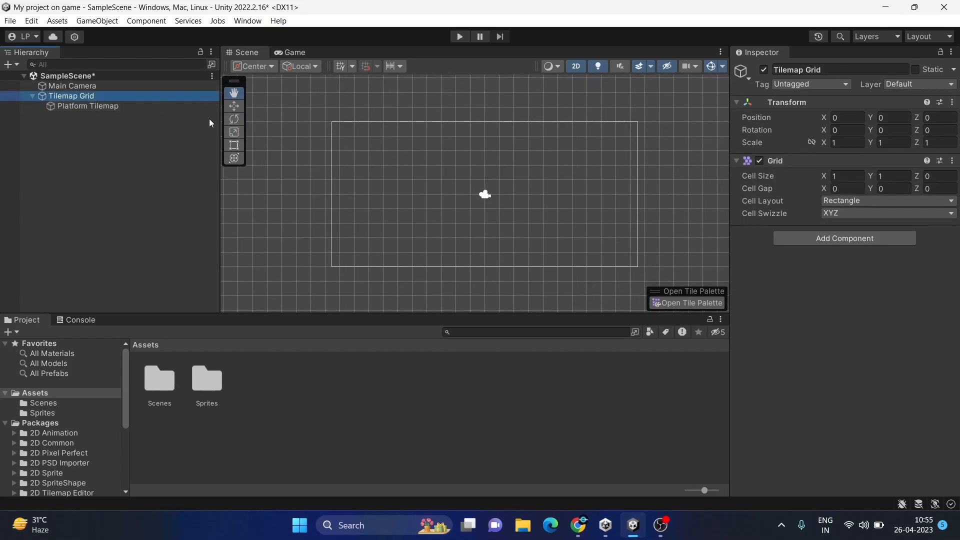
pyautogui.click(95, 105)
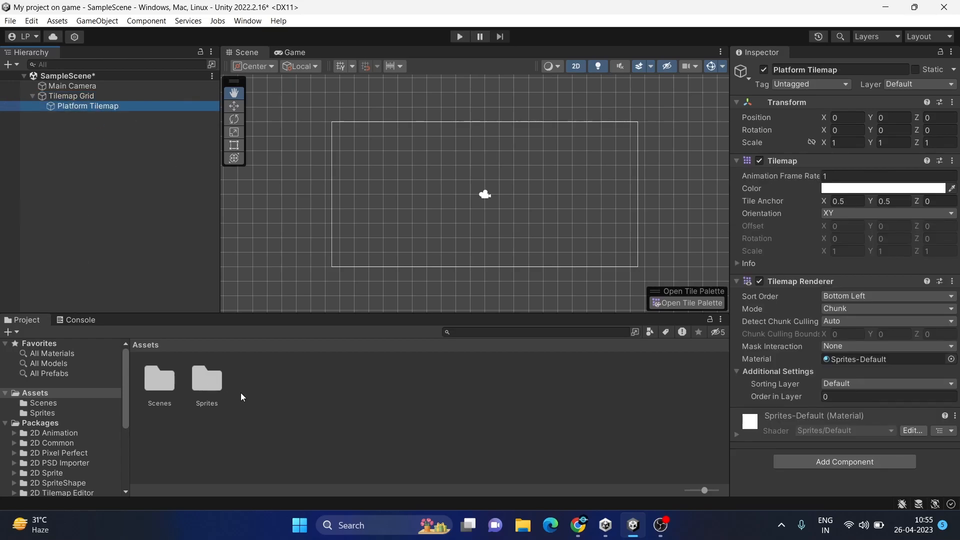
# Create a folder named Tile inside the Assets folder
pyautogui.rightClick(246, 396)
pyautogui.moveTo(277, 65)
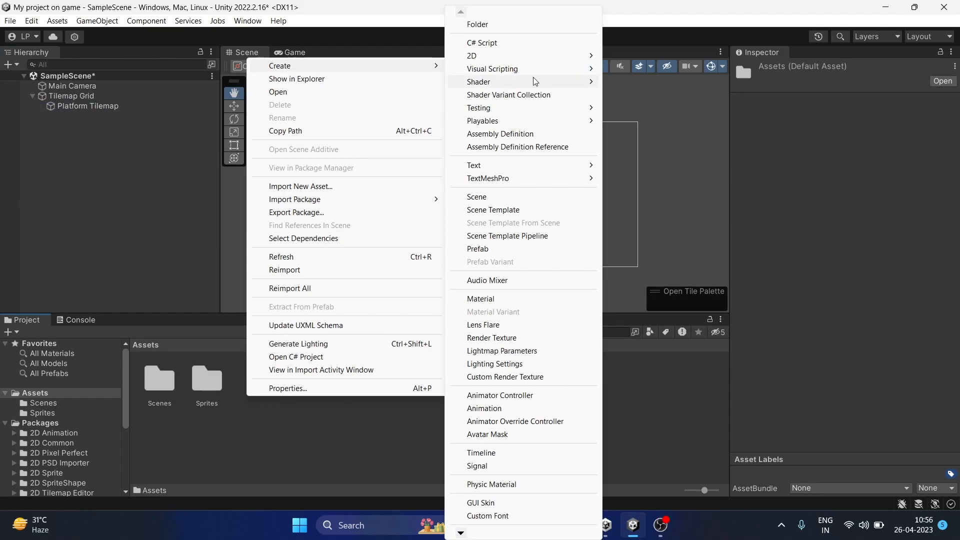
pyautogui.click(495, 25)
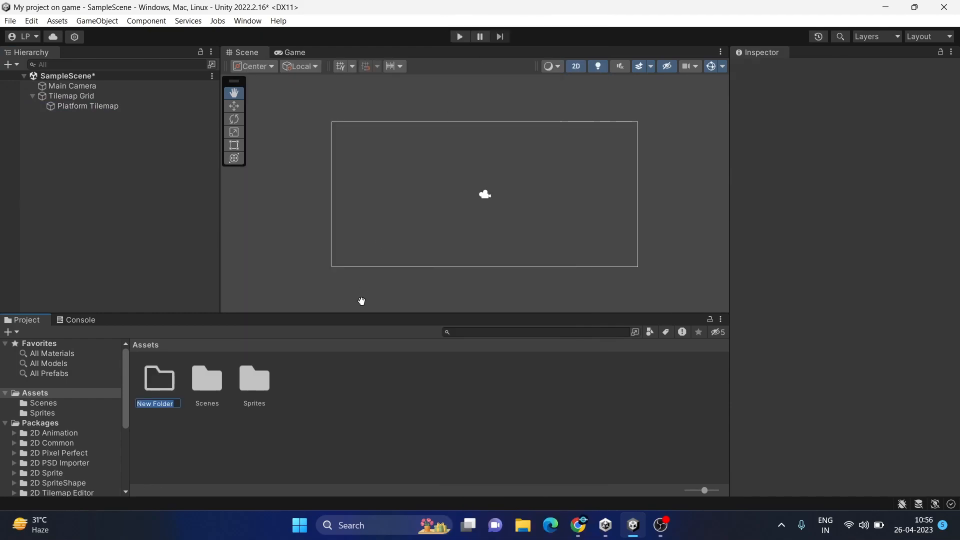
pyautogui.write('Tiles')
pyautogui.press('BackSpace')
pyautogui.doubleClick(157, 385)
pyautogui.click(145, 344)
# Open the Tile Palette window, dock it between the Hierarchy and the Scene view, and enlarge its palette area
pyautogui.click(254, 20)
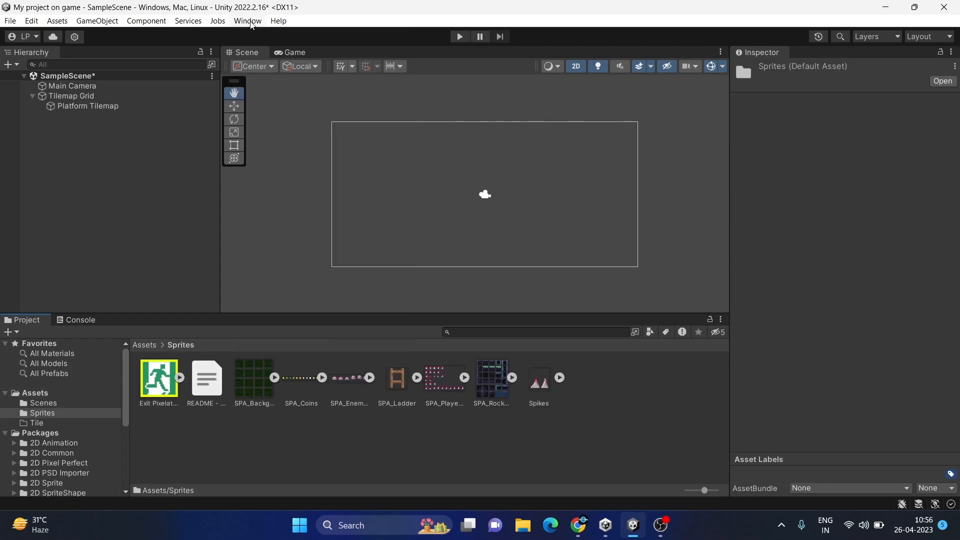
pyautogui.click(250, 23)
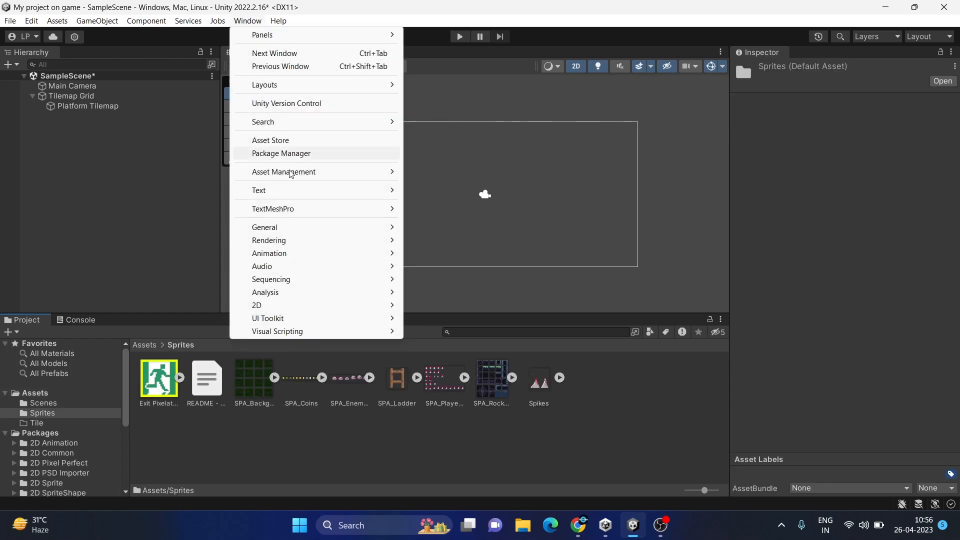
pyautogui.moveTo(279, 307)
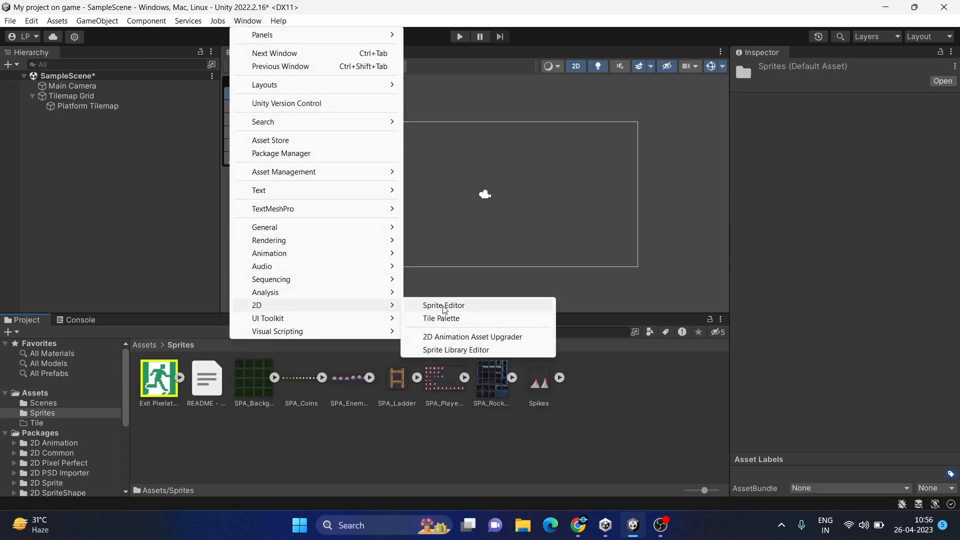
pyautogui.click(441, 319)
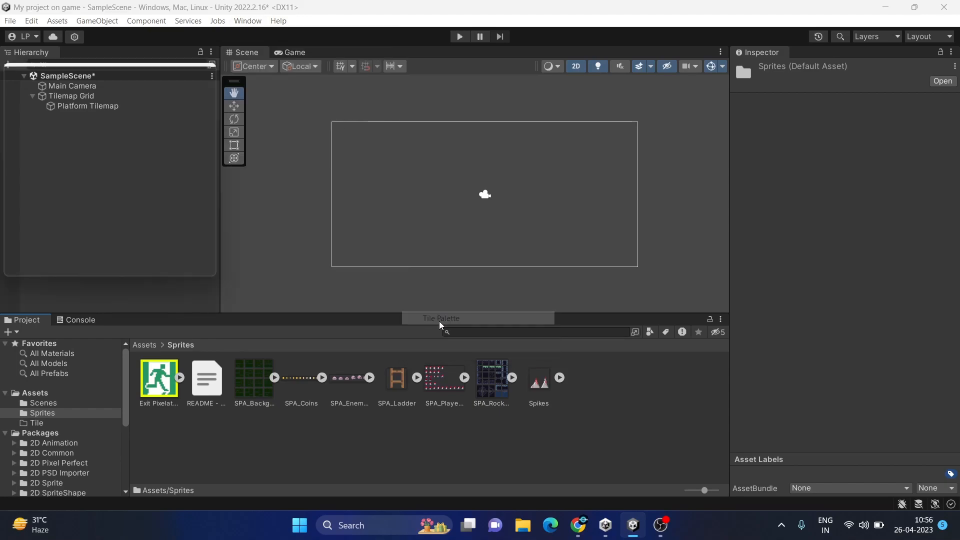
pyautogui.moveTo(26, 68); pyautogui.dragTo(232, 158)
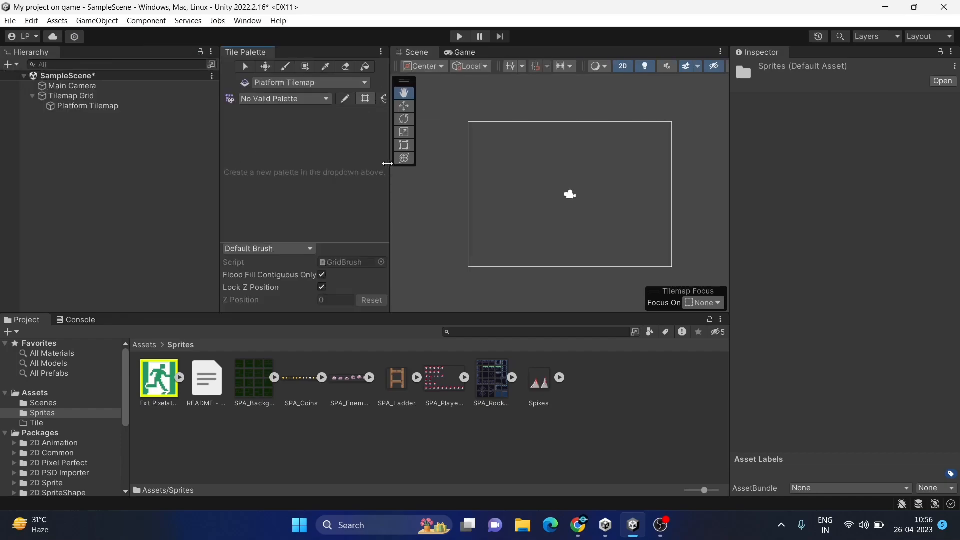
pyautogui.moveTo(390, 165); pyautogui.dragTo(444, 173)
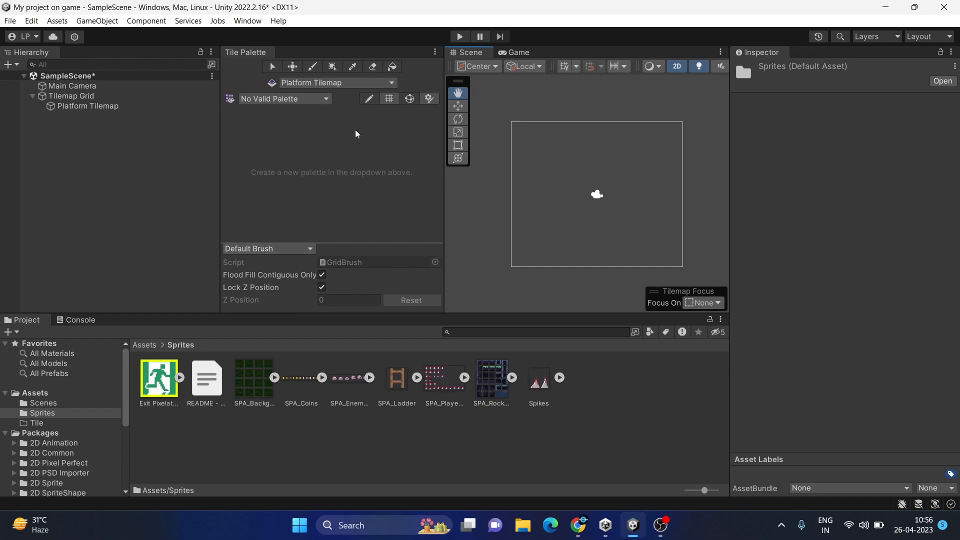
pyautogui.moveTo(359, 242)
pyautogui.mouseDown()
pyautogui.moveTo(385, 106)
pyautogui.moveTo(389, 296)
pyautogui.moveTo(383, 273)
pyautogui.mouseUp()
# Create a new tile palette named Tile Platform Palette and save it in the Assets/Tile folder
pyautogui.click(320, 99)
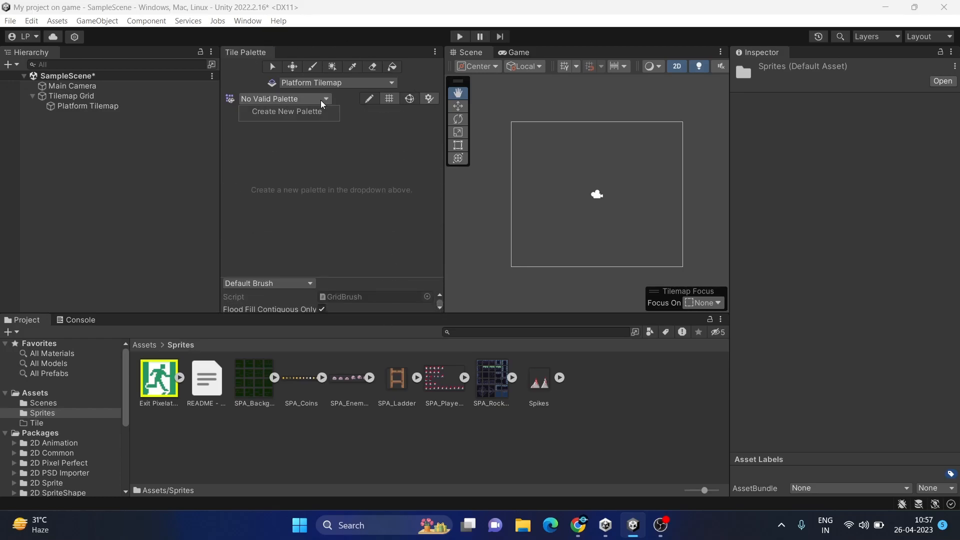
pyautogui.click(309, 118)
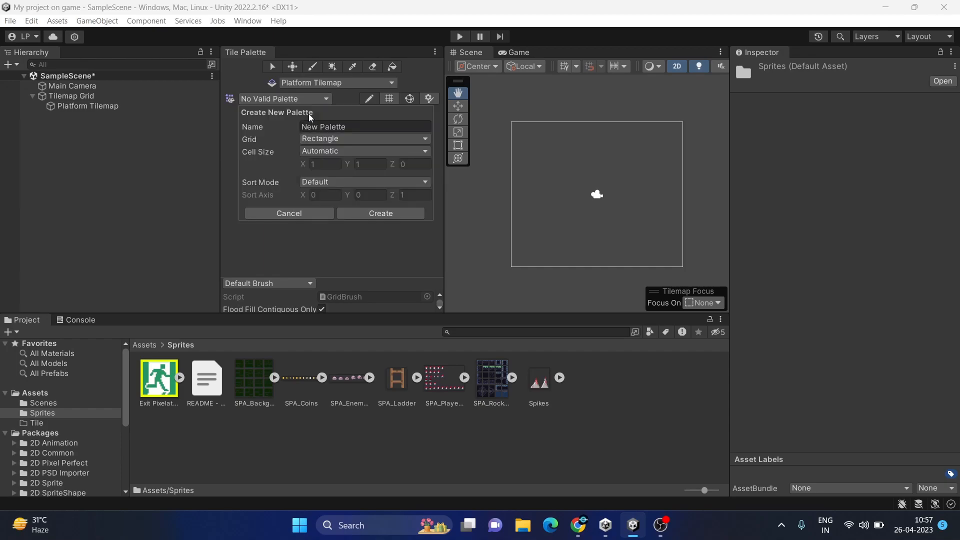
pyautogui.click(347, 127)
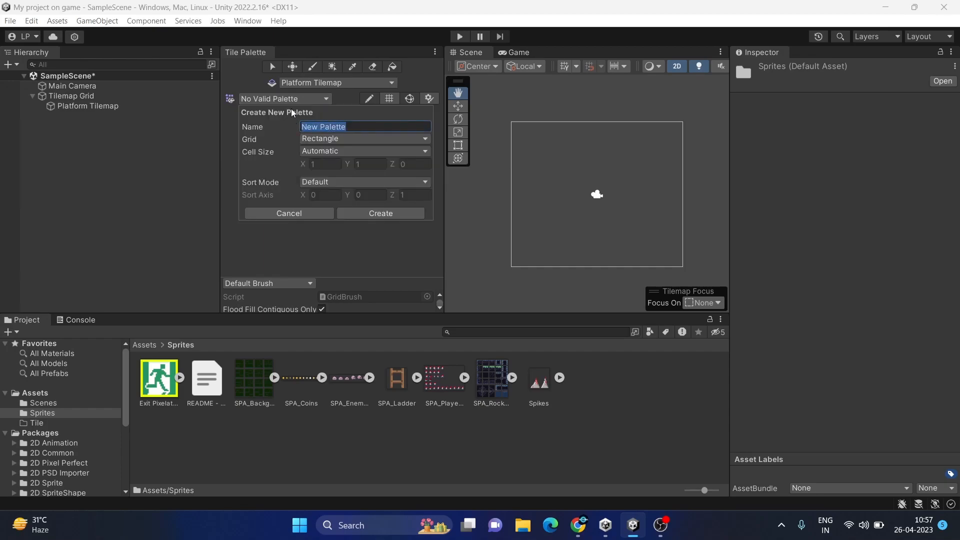
pyautogui.click(269, 79)
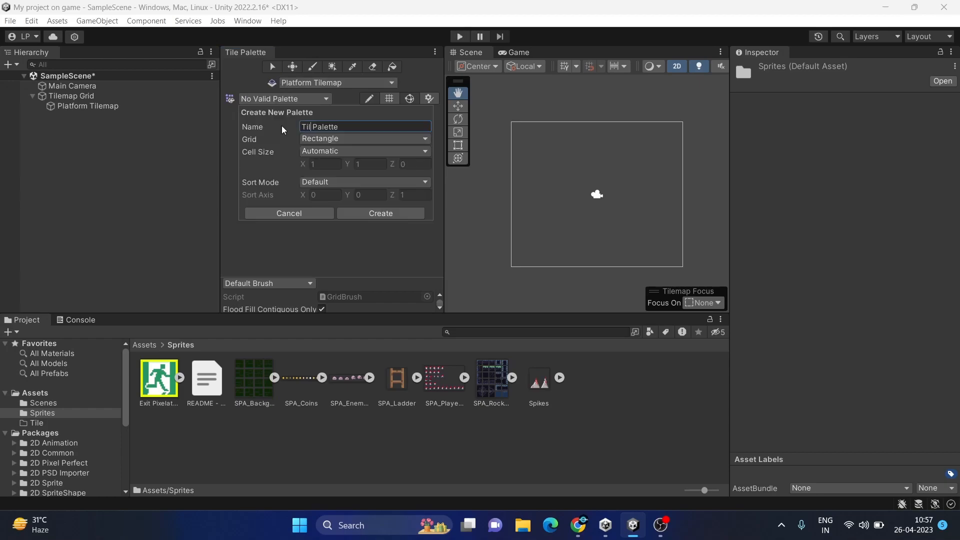
pyautogui.write('e Platform Palette')
pyautogui.click(385, 215)
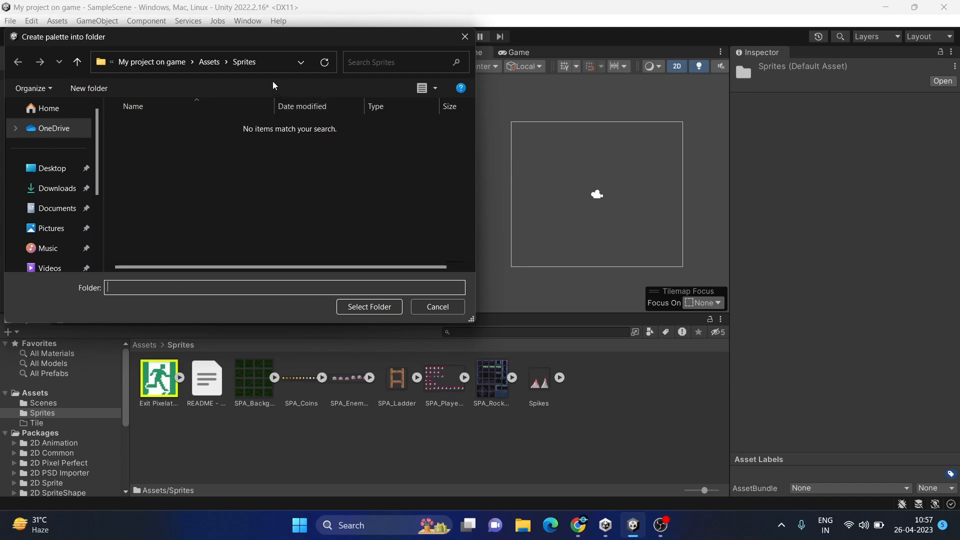
pyautogui.click(210, 62)
pyautogui.click(133, 169)
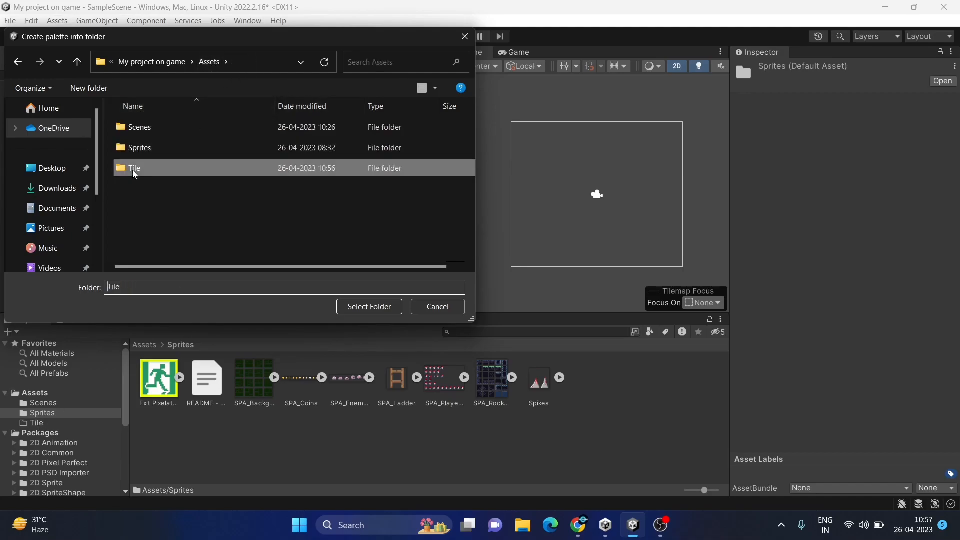
pyautogui.click(373, 310)
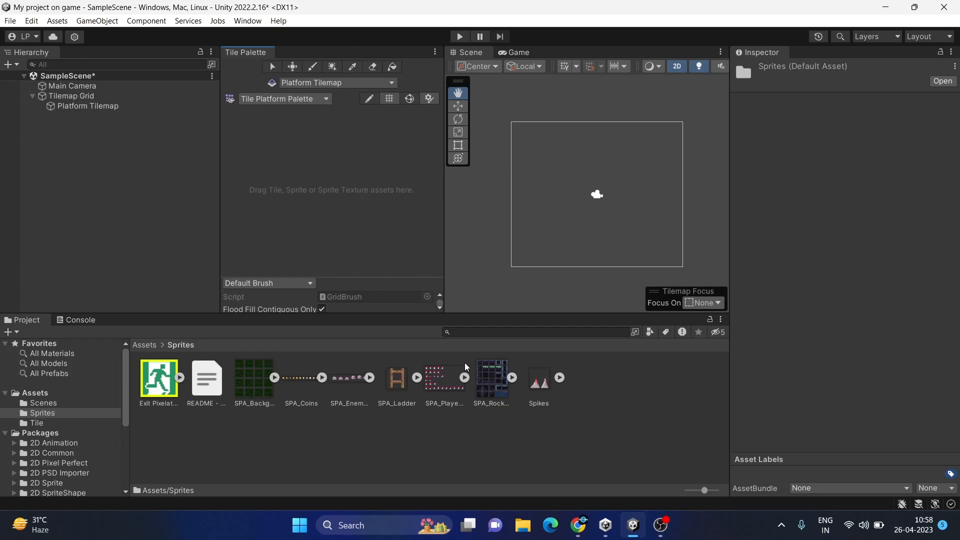
# Add the 30 sliced SPA_Rock_Grass_Water sprites to Tile Platform Palette, generating their tile assets in the Assets/Tile folder
pyautogui.click(511, 377)
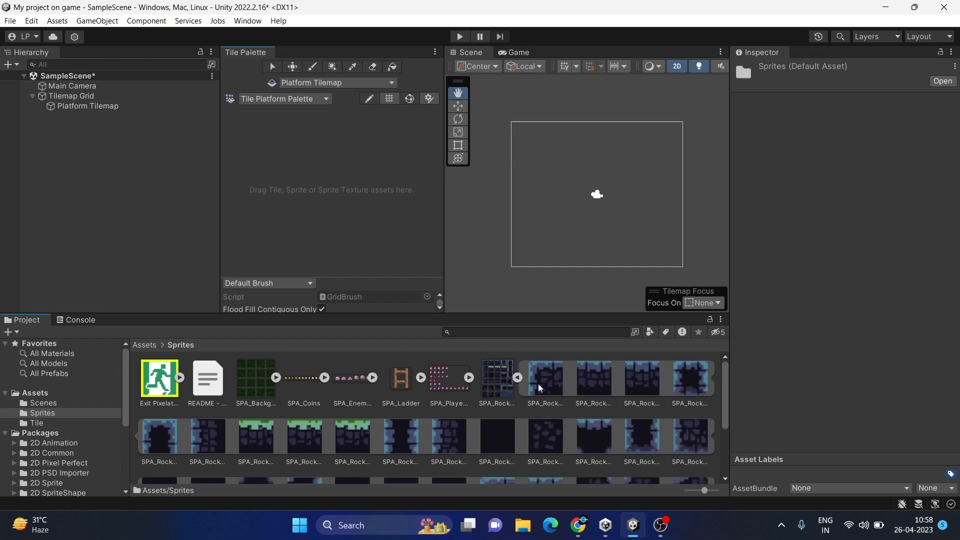
pyautogui.hotkey('shift', 'End')
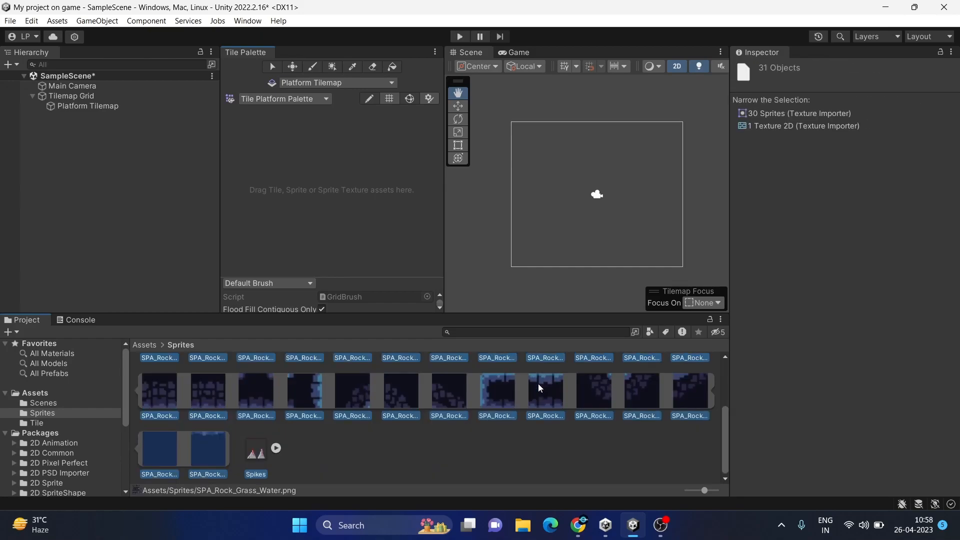
pyautogui.hotkey('shift', 'Left')
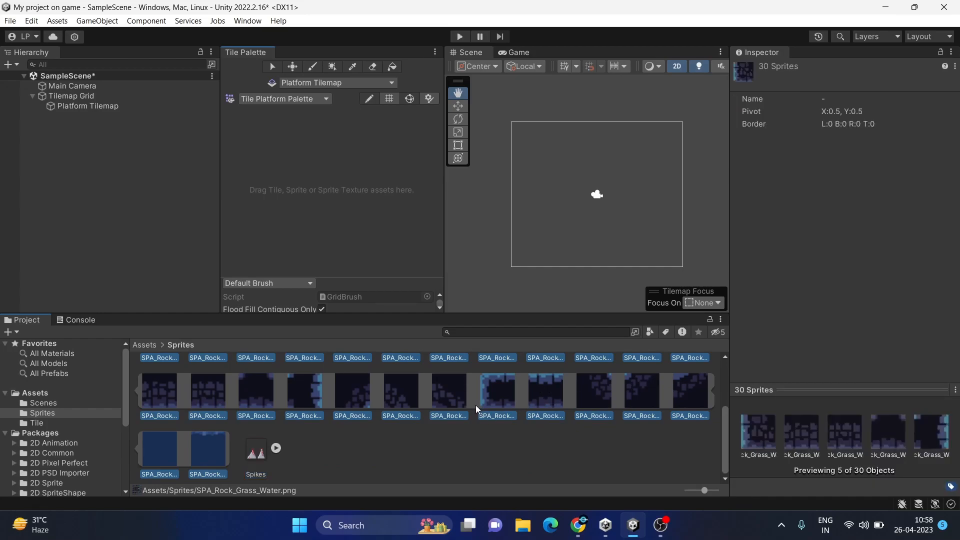
pyautogui.moveTo(491, 397); pyautogui.dragTo(327, 220)
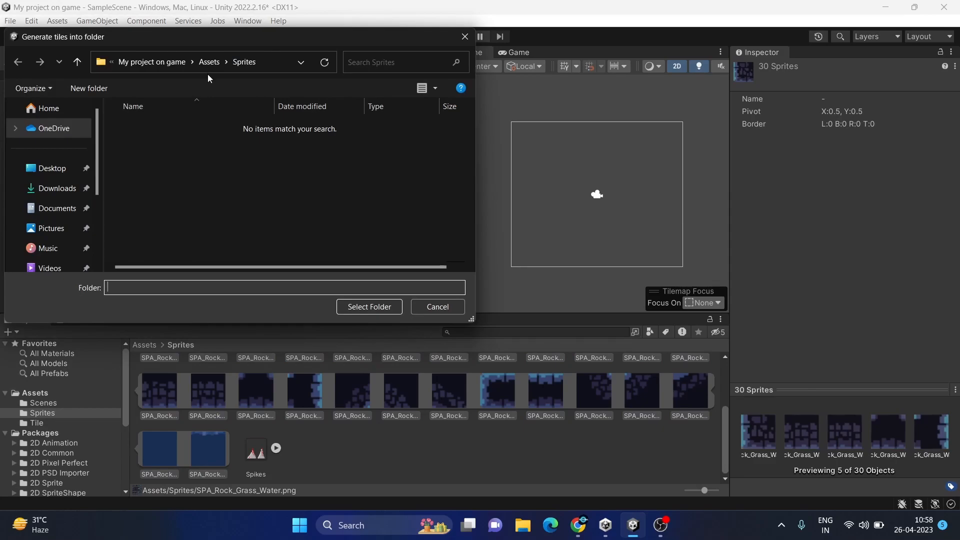
pyautogui.click(208, 62)
pyautogui.click(122, 167)
pyautogui.click(366, 303)
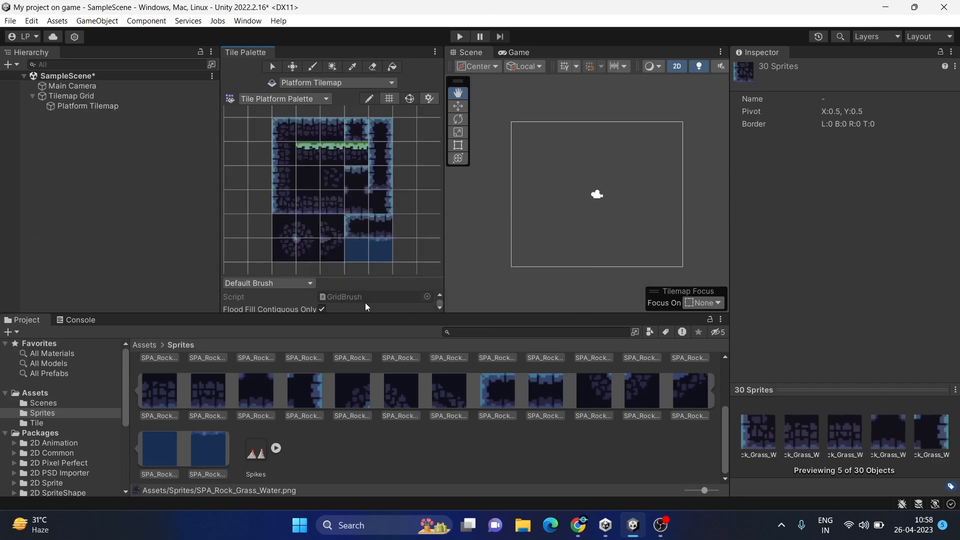
pyautogui.scroll(-4, 346, 176)
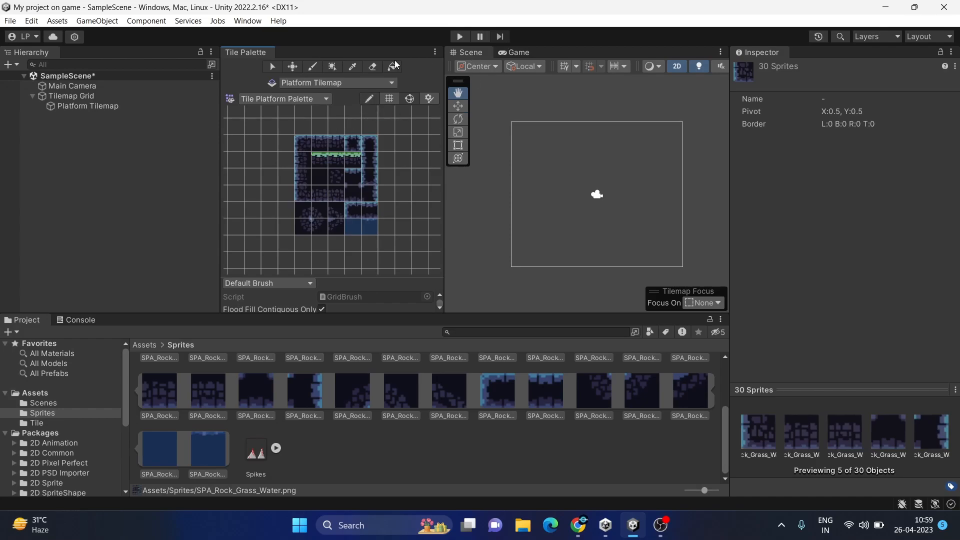
# Paint the palette's top-left rock tile onto eleven scattered cells of Platform Tilemap within the camera frame
pyautogui.click(459, 106)
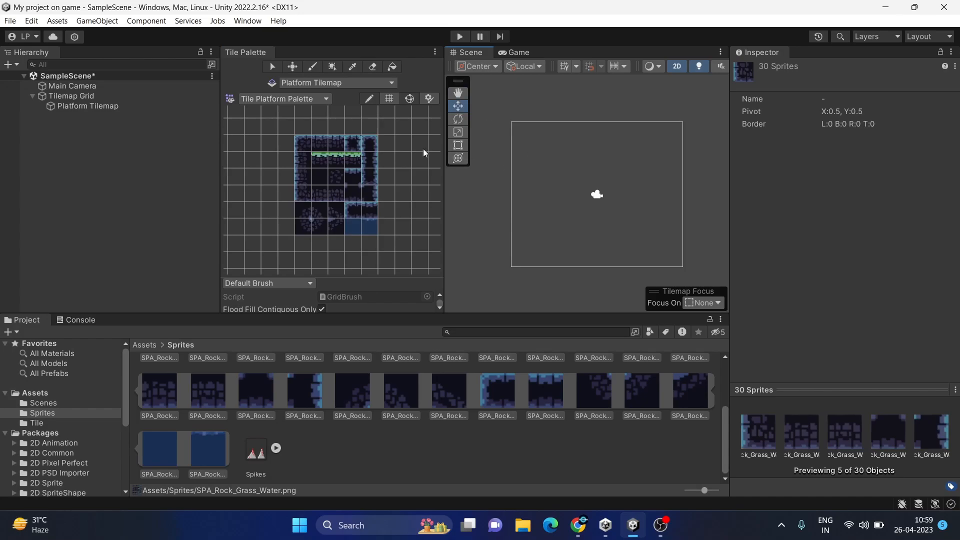
pyautogui.click(94, 97)
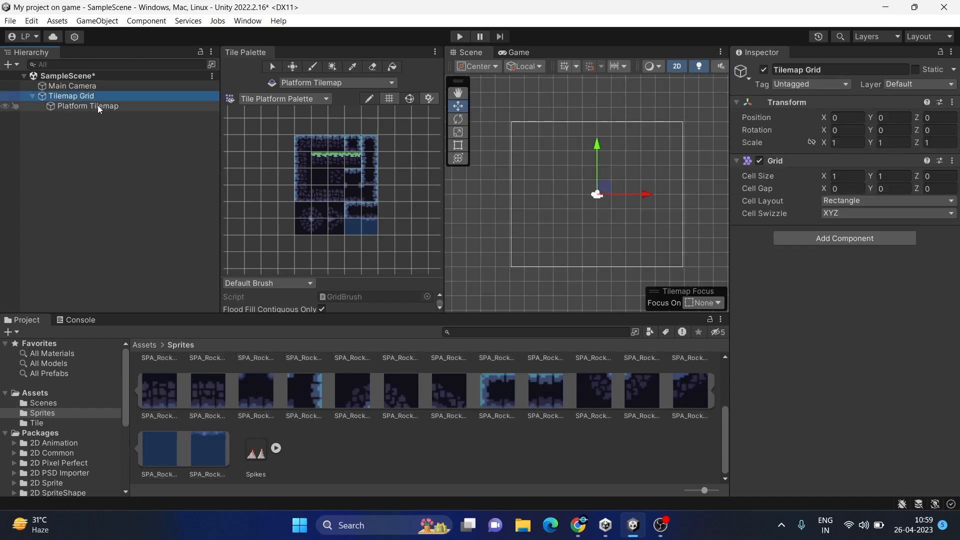
pyautogui.click(97, 106)
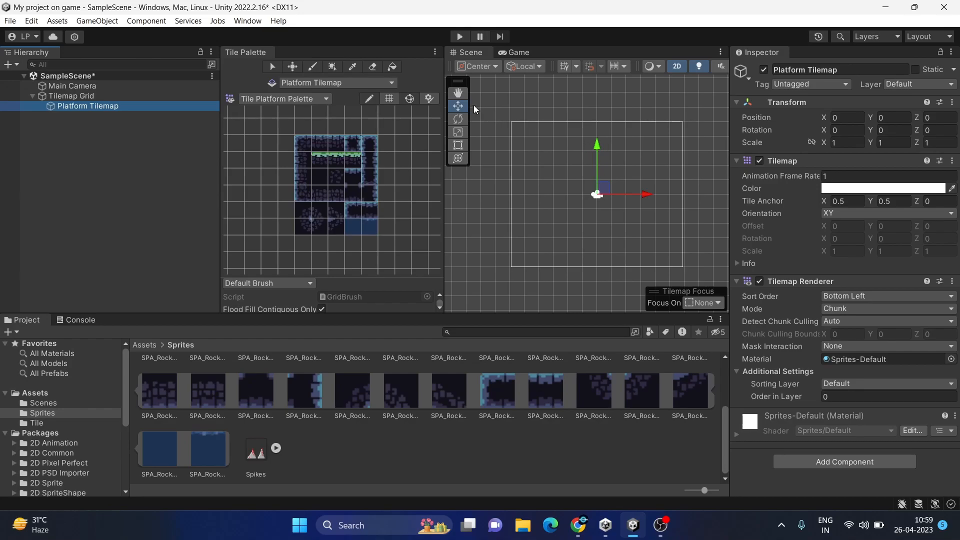
pyautogui.click(460, 94)
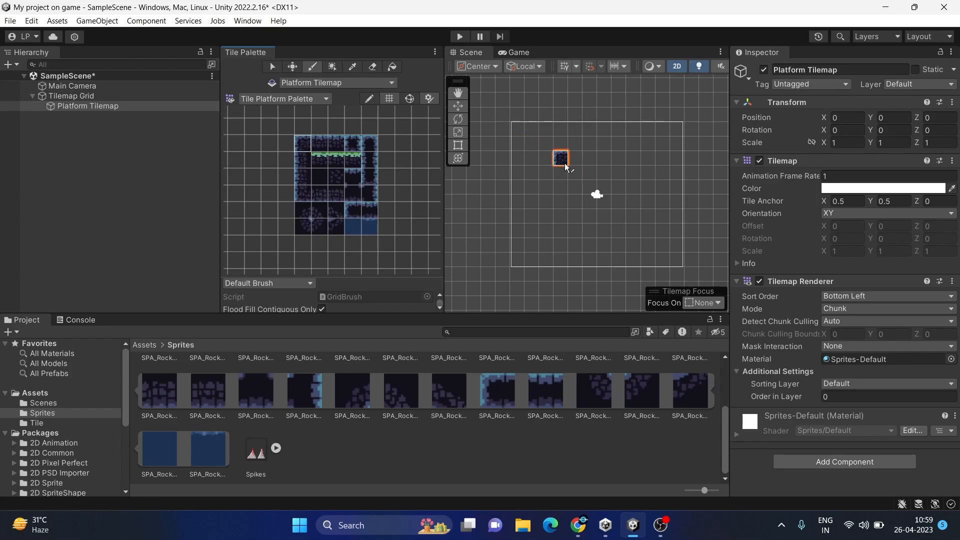
pyautogui.click(561, 159)
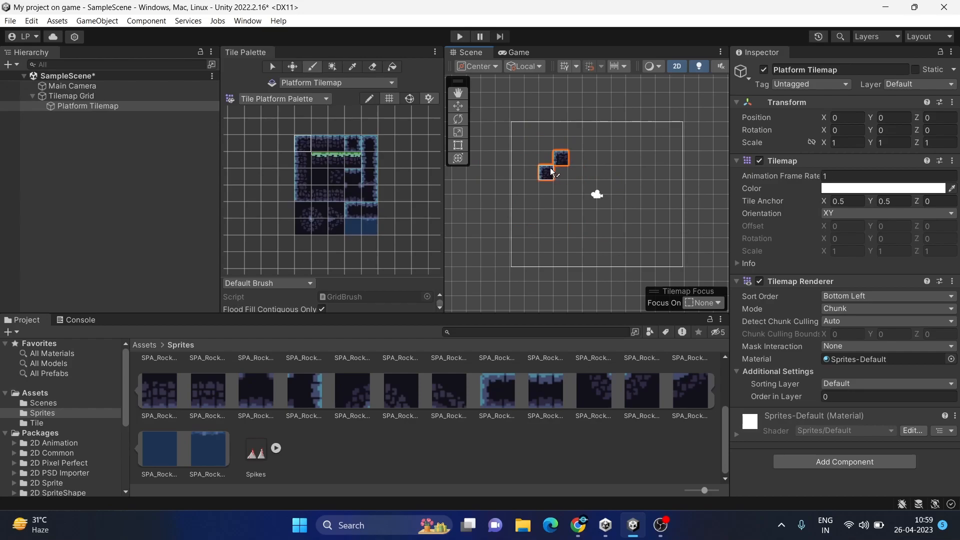
pyautogui.click(633, 146)
pyautogui.click(663, 188)
pyautogui.click(634, 230)
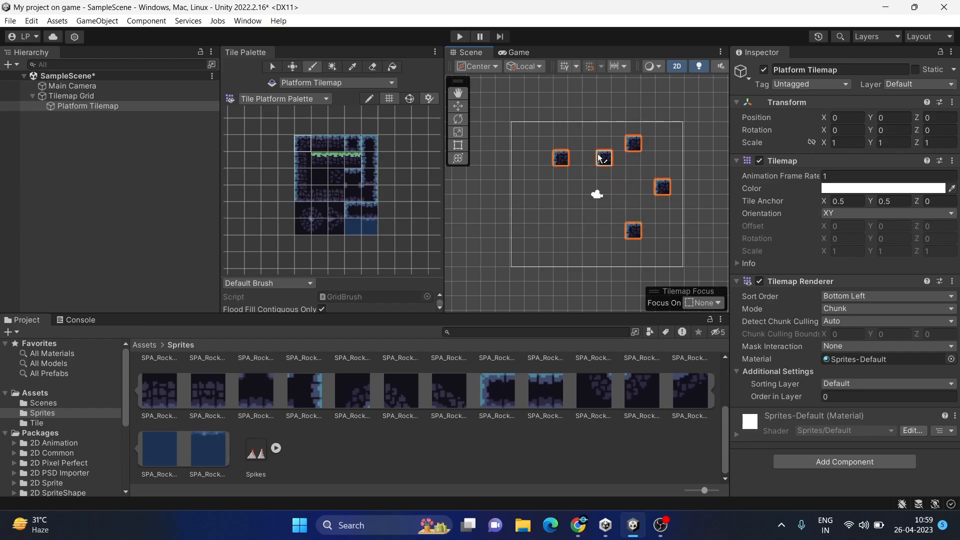
pyautogui.click(676, 144)
pyautogui.click(621, 186)
pyautogui.click(601, 134)
pyautogui.click(564, 186)
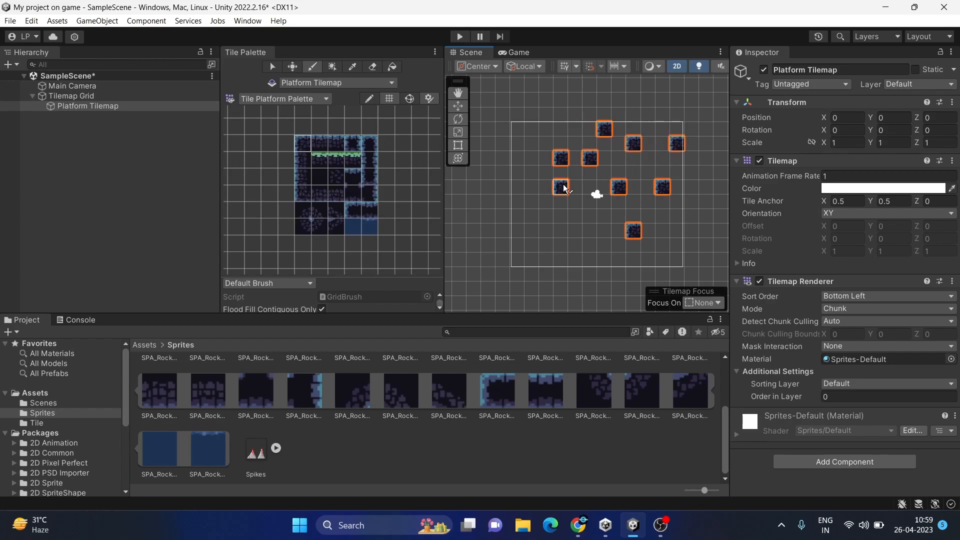
pyautogui.click(566, 215)
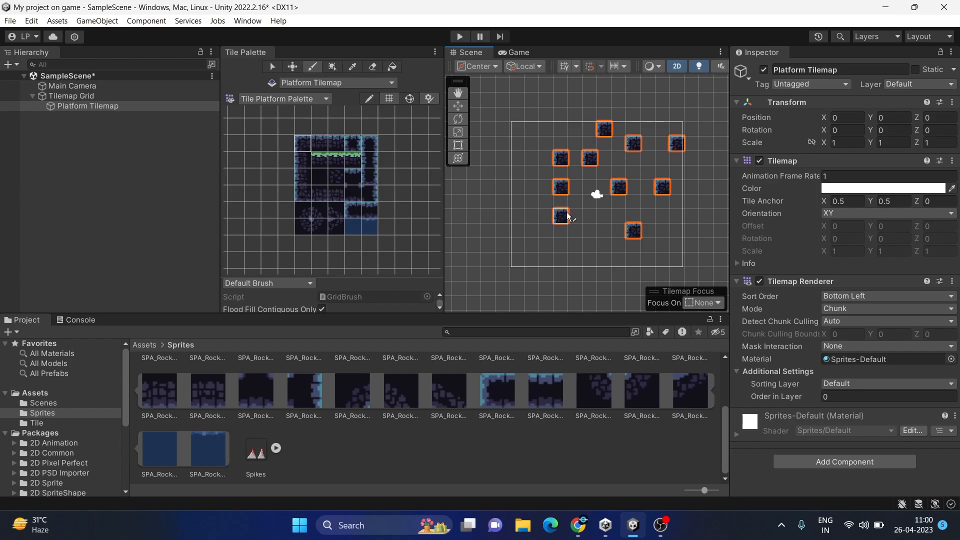
pyautogui.click(605, 217)
# Pick the palette's five-tile top row as the brush and paint it repeatedly over the camera area of Platform Tilemap
pyautogui.click(271, 65)
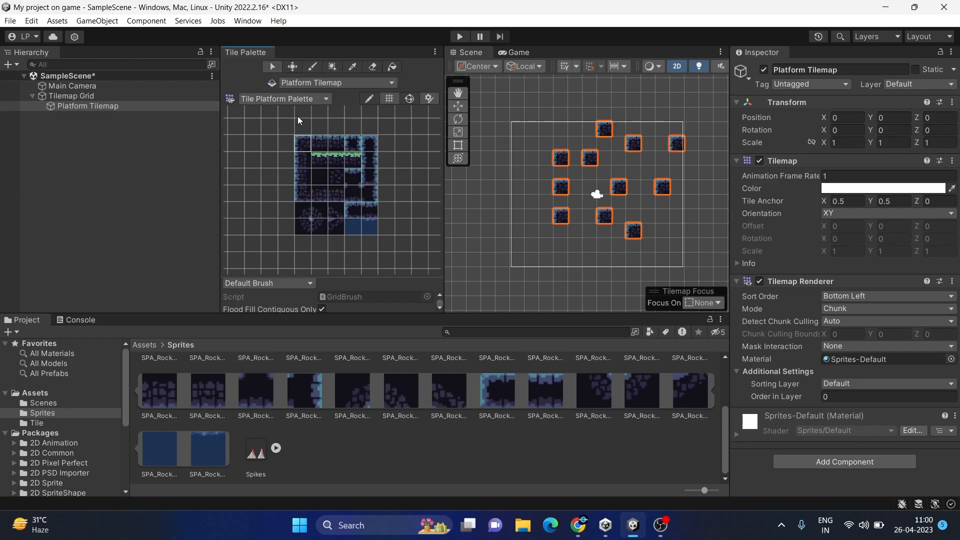
pyautogui.click(350, 144)
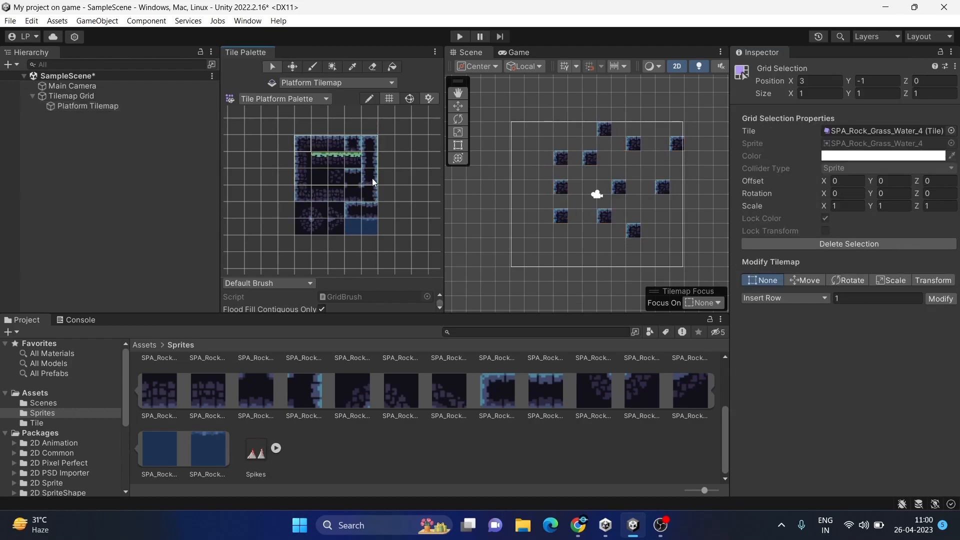
pyautogui.moveTo(307, 148); pyautogui.dragTo(374, 142)
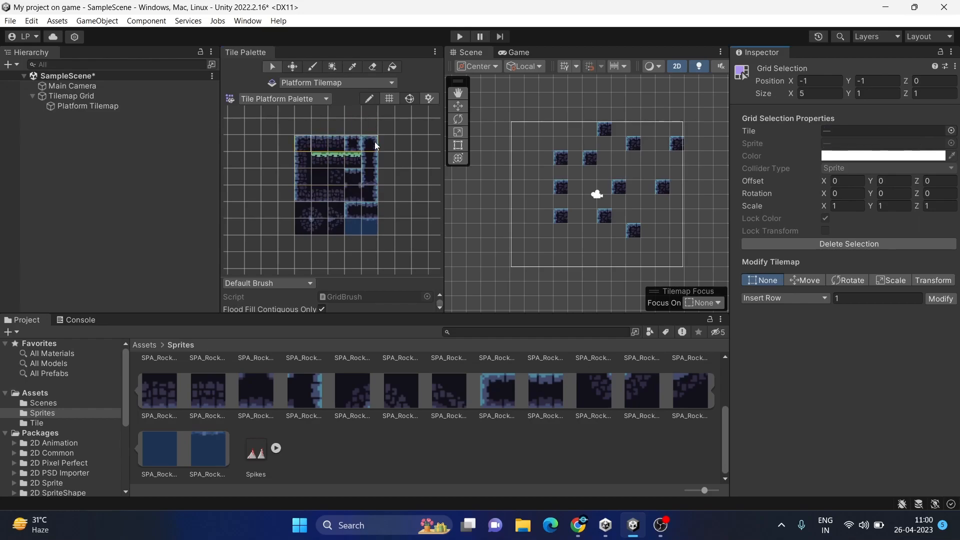
pyautogui.click(351, 68)
pyautogui.moveTo(295, 142); pyautogui.dragTo(368, 145)
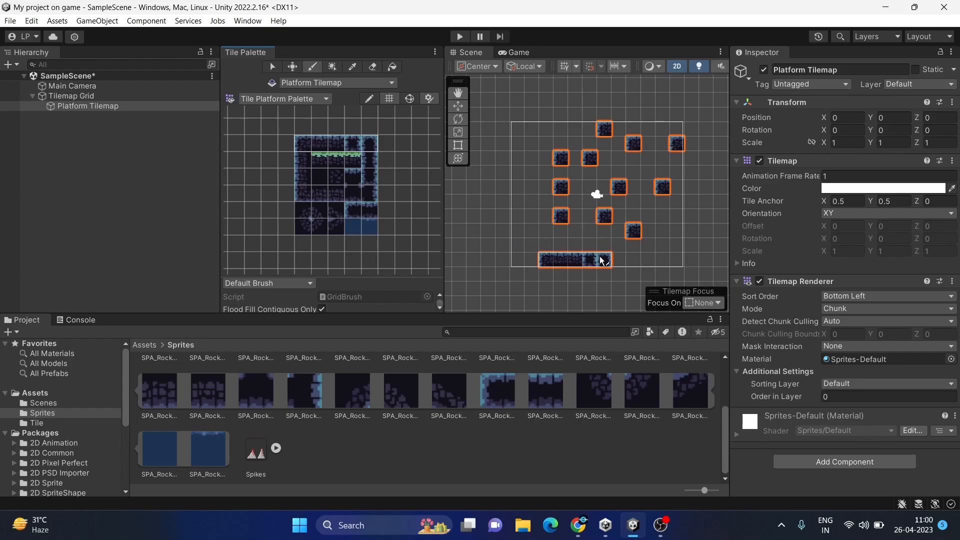
pyautogui.click(601, 259)
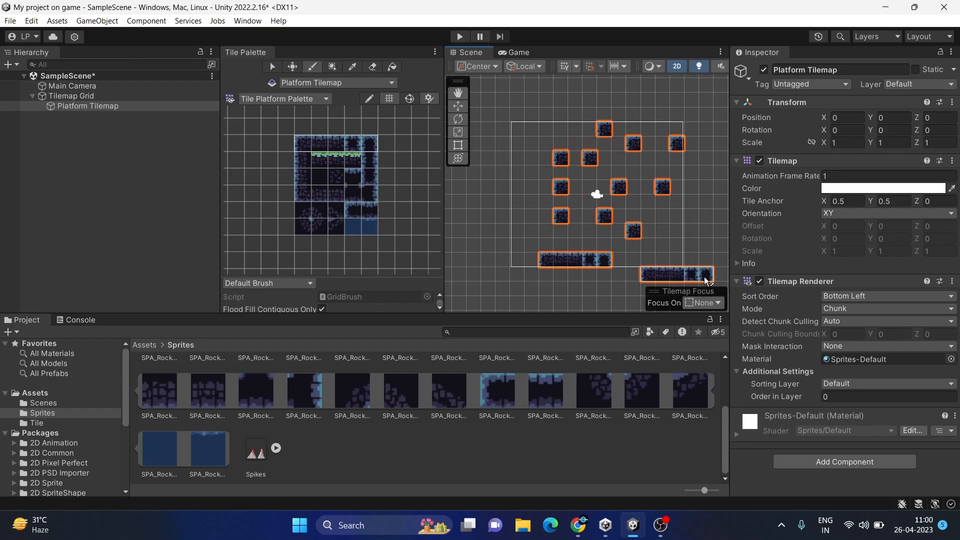
pyautogui.moveTo(685, 260)
pyautogui.mouseDown()
pyautogui.moveTo(620, 190)
pyautogui.moveTo(529, 230)
pyautogui.moveTo(658, 155)
pyautogui.moveTo(562, 165)
pyautogui.moveTo(625, 100)
pyautogui.moveTo(700, 120)
pyautogui.moveTo(733, 218)
pyautogui.moveTo(668, 250)
pyautogui.mouseUp()
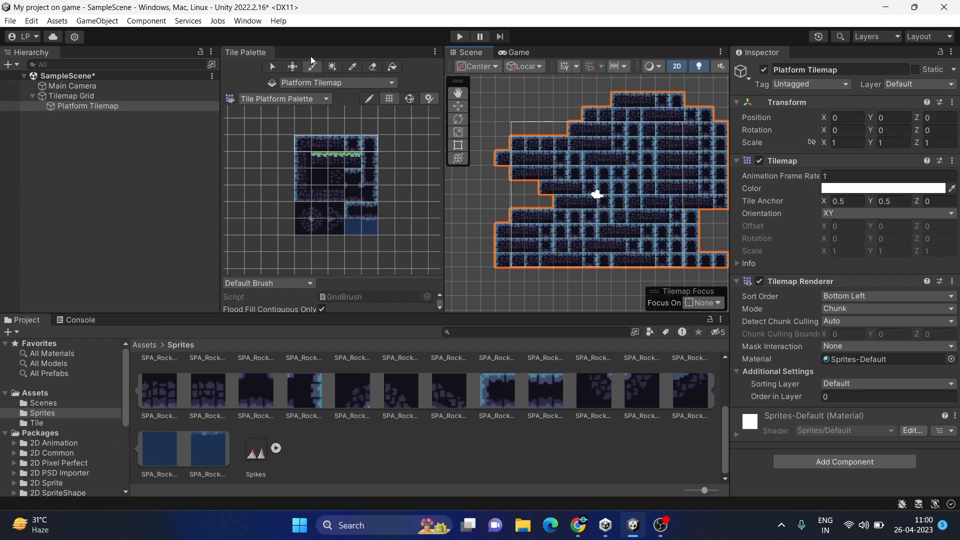
# Erase several five-tile-wide strips from the upper edge and middle of the painted rock area
pyautogui.click(351, 68)
pyautogui.click(373, 67)
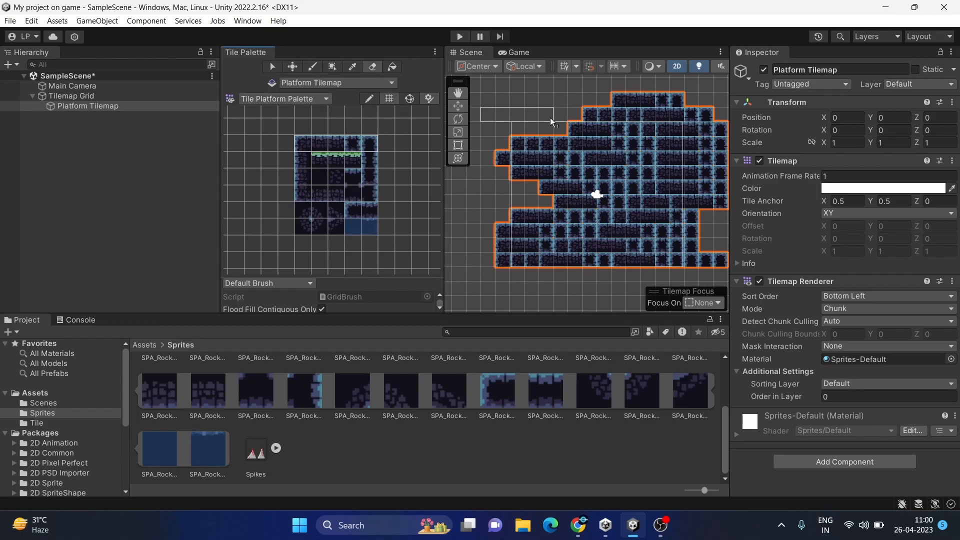
pyautogui.click(592, 114)
pyautogui.click(603, 114)
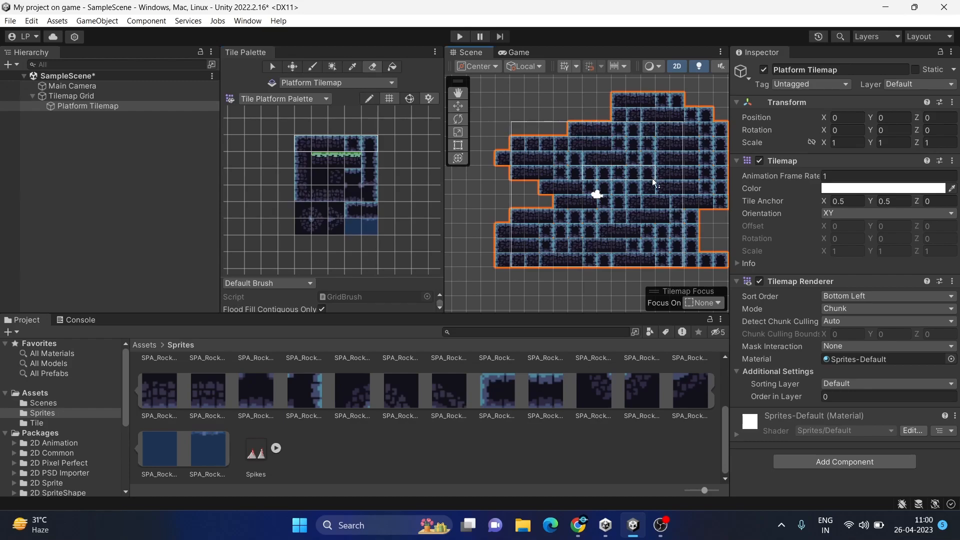
pyautogui.click(633, 124)
pyautogui.click(682, 187)
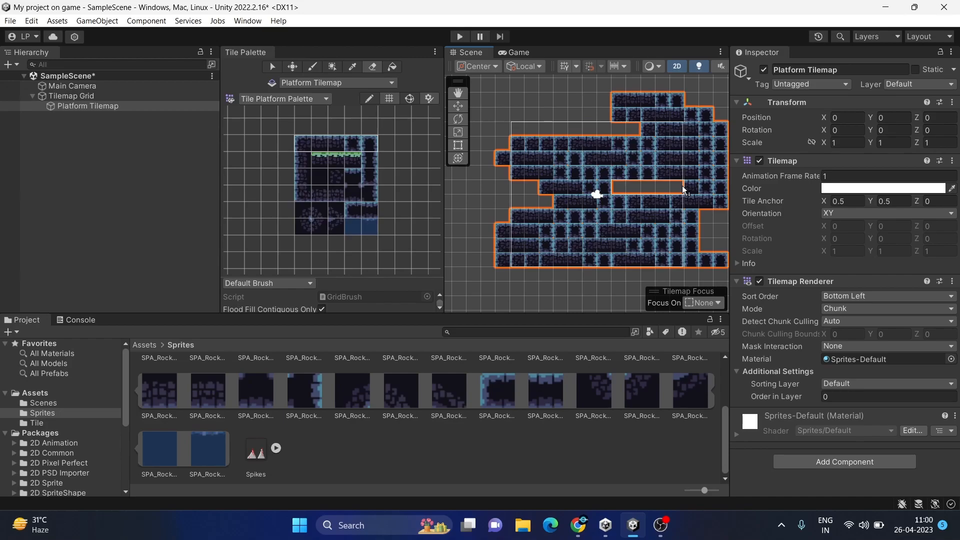
pyautogui.click(563, 192)
pyautogui.click(590, 202)
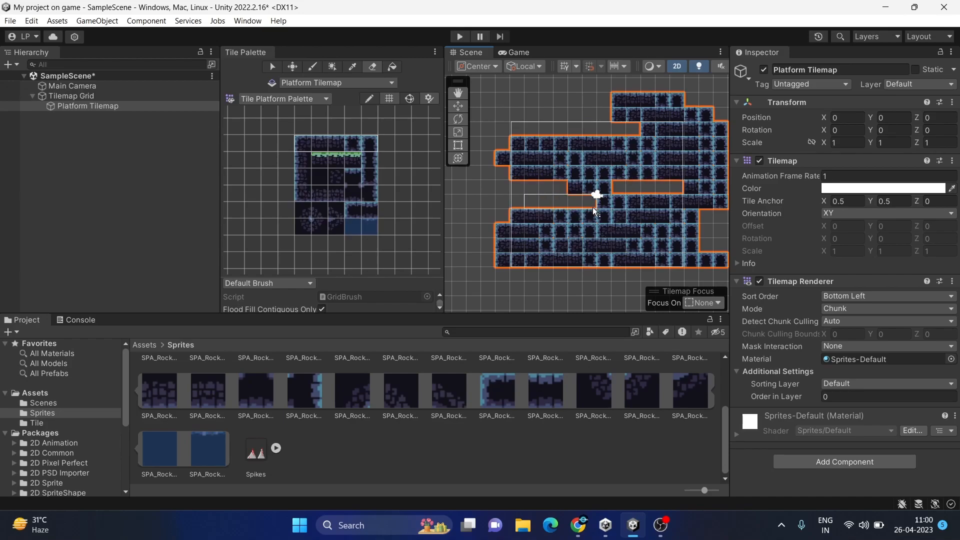
pyautogui.click(661, 220)
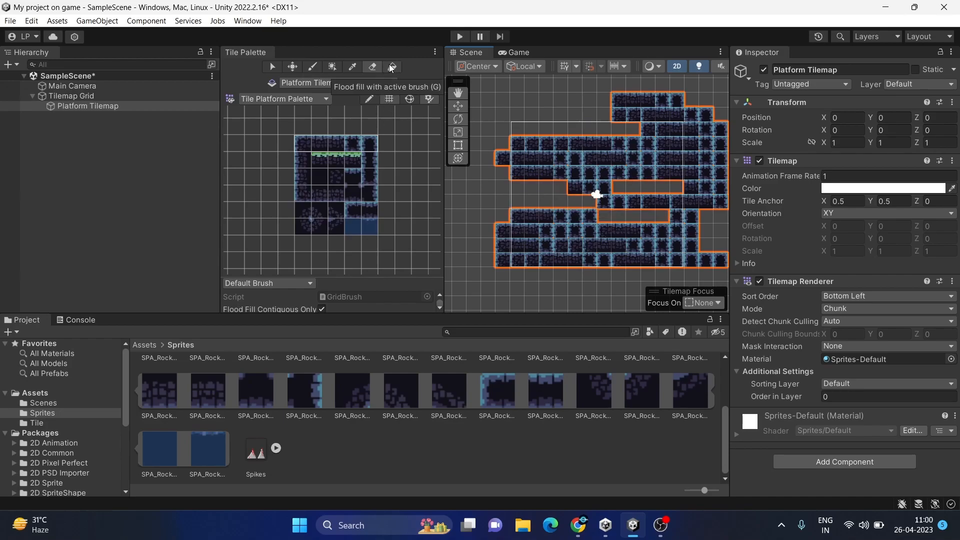
# Paint a single top-left rock tile on an empty cell just above the camera frame's upper-left corner
pyautogui.click(330, 167)
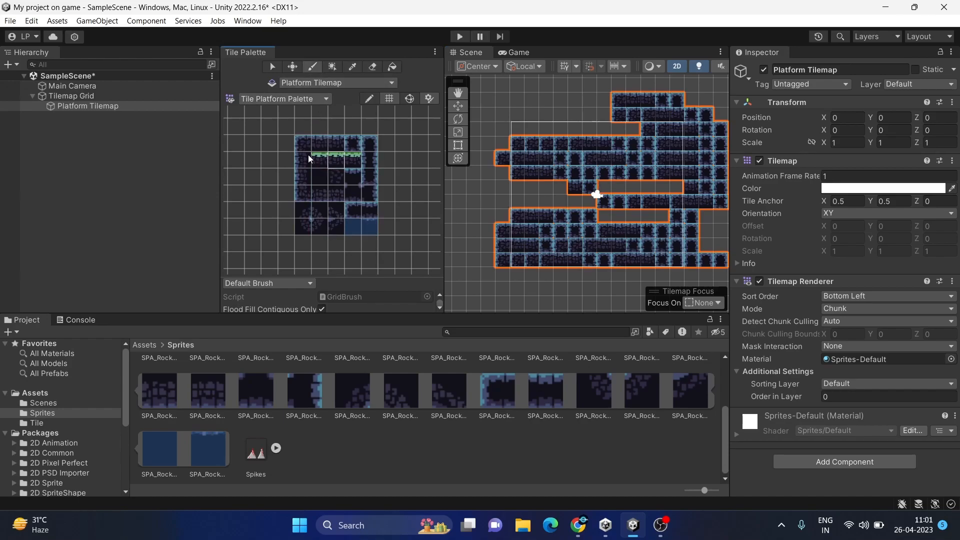
pyautogui.click(306, 142)
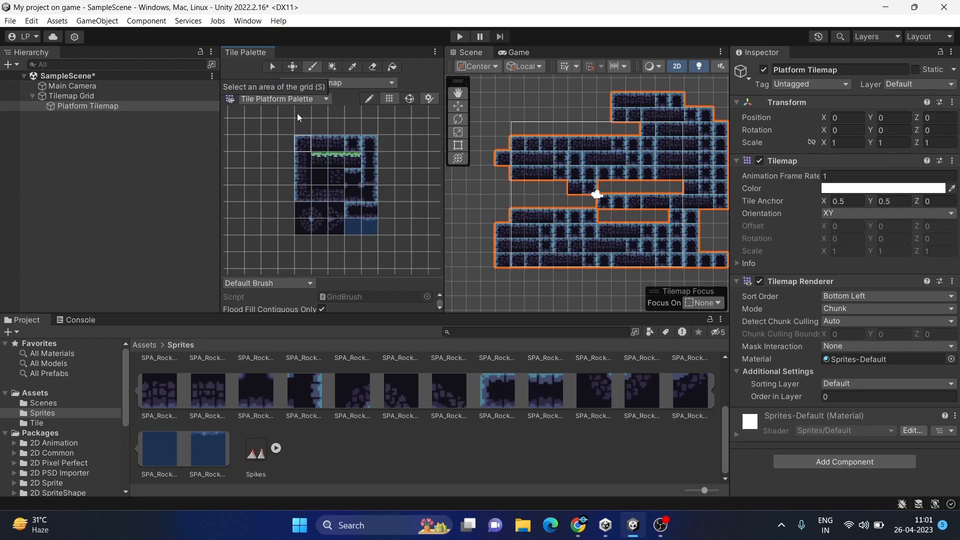
pyautogui.click(304, 143)
pyautogui.click(532, 114)
# Pick the palette's upper-left 3 by 3 tile block and stamp it above, beside and below the painted rock area
pyautogui.click(277, 68)
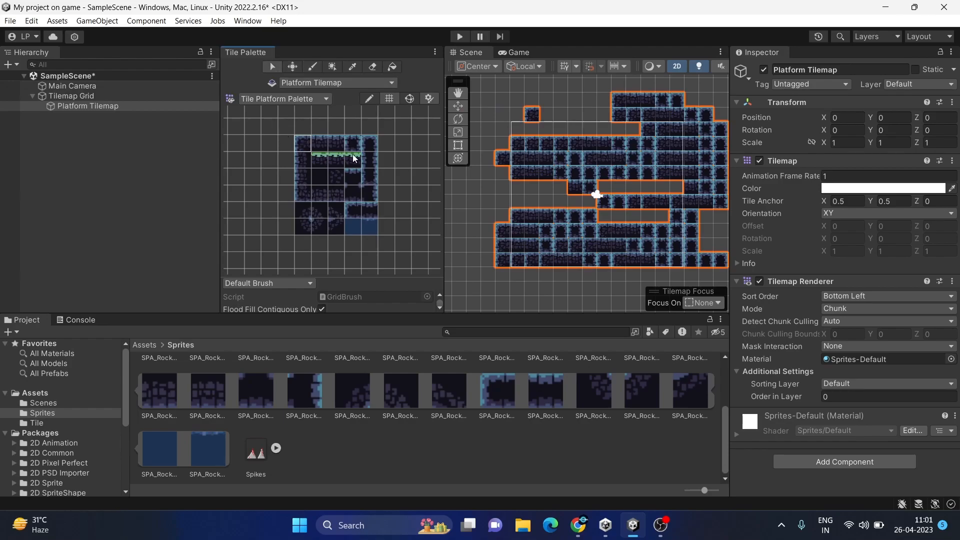
pyautogui.moveTo(302, 144); pyautogui.dragTo(353, 154)
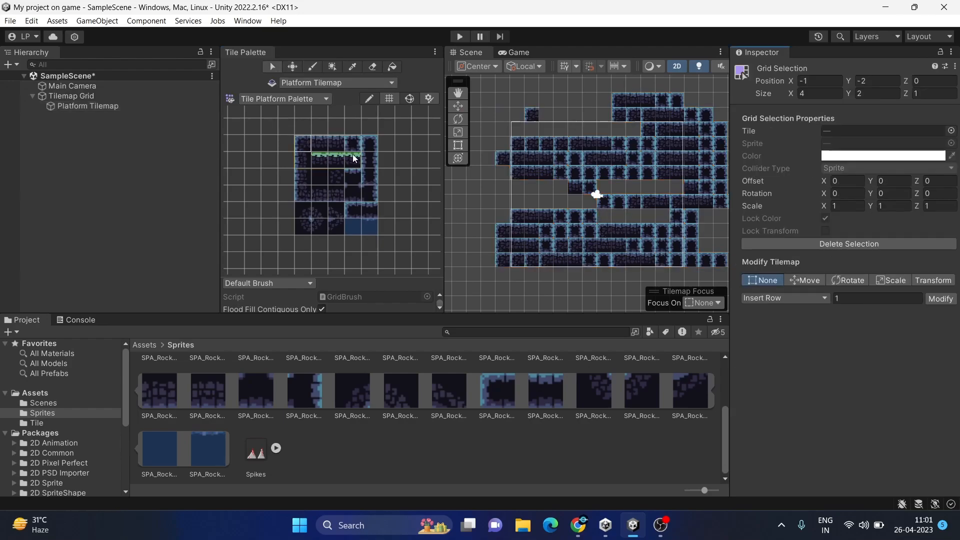
pyautogui.click(353, 67)
pyautogui.moveTo(303, 146)
pyautogui.mouseDown()
pyautogui.moveTo(350, 185)
pyautogui.moveTo(332, 170)
pyautogui.mouseUp()
pyautogui.click(595, 125)
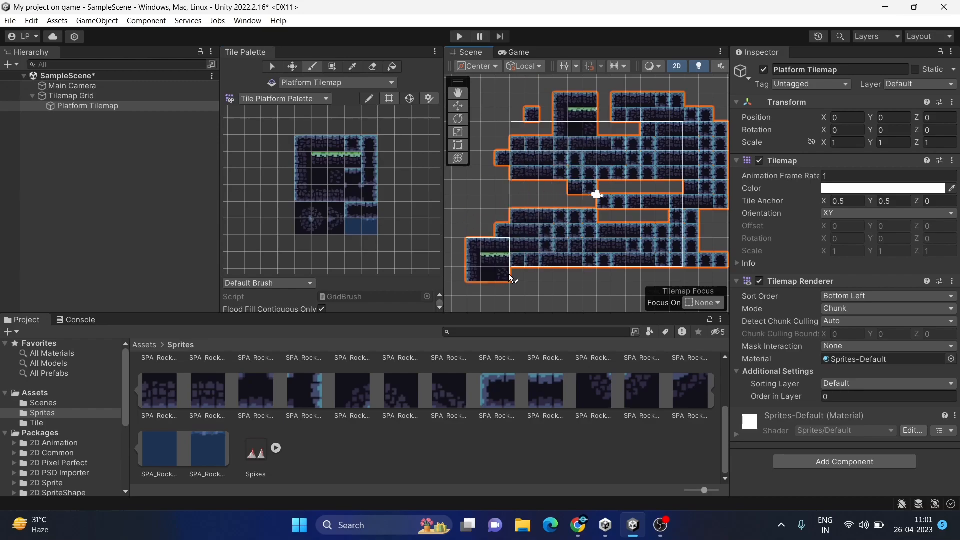
pyautogui.click(483, 231)
pyautogui.click(540, 304)
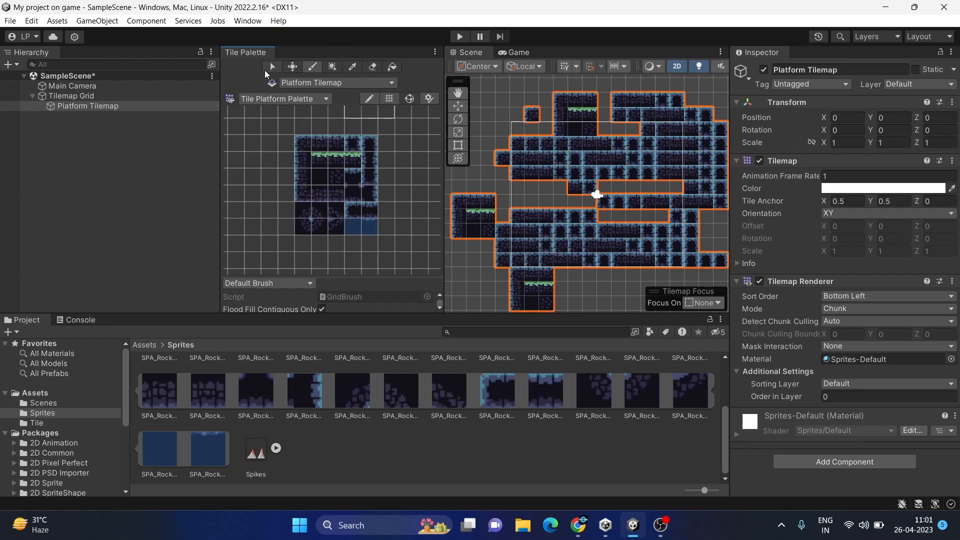
# Move the palette's leftmost column of six tiles four cells away from the remaining tiles, to X position -5
pyautogui.scroll(-1, 321, 157)
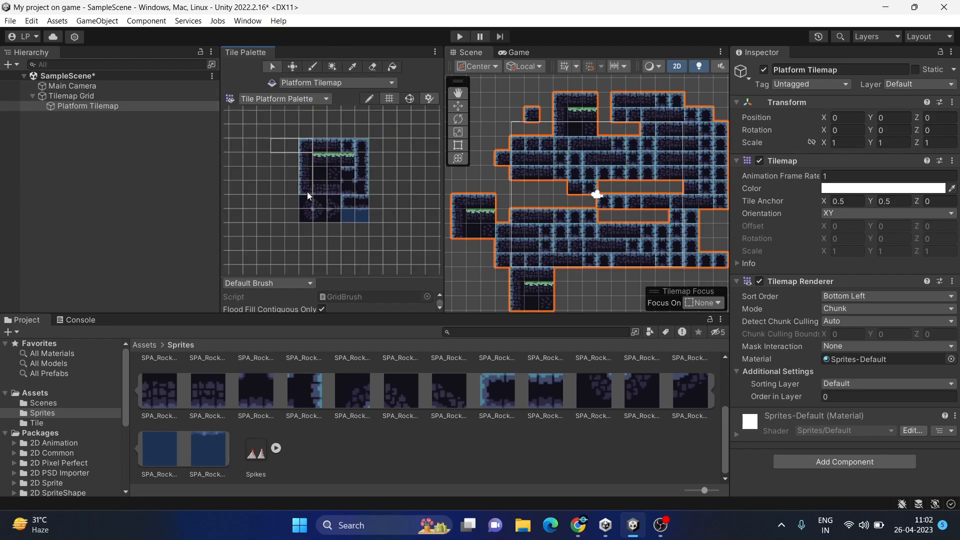
pyautogui.moveTo(308, 211); pyautogui.dragTo(308, 212)
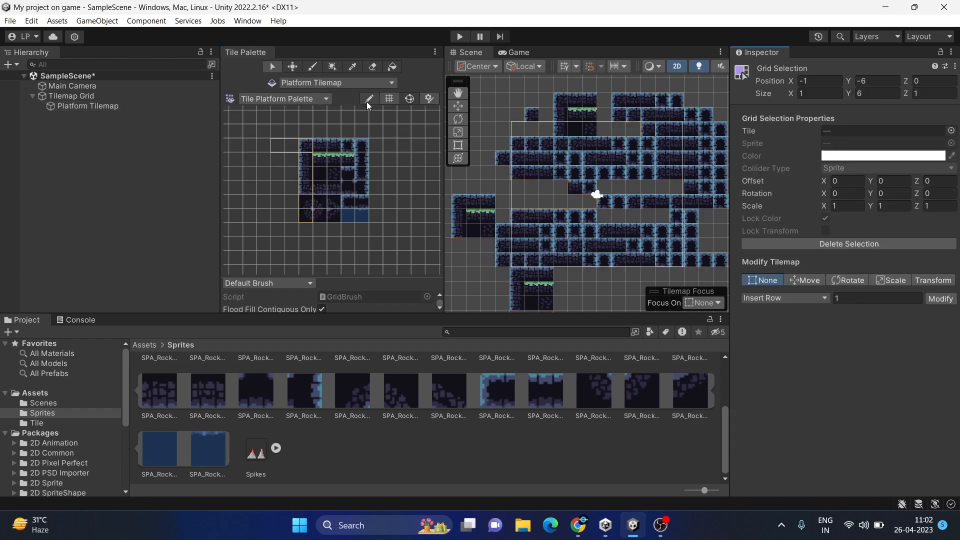
pyautogui.moveTo(306, 140); pyautogui.dragTo(308, 217)
pyautogui.click(290, 71)
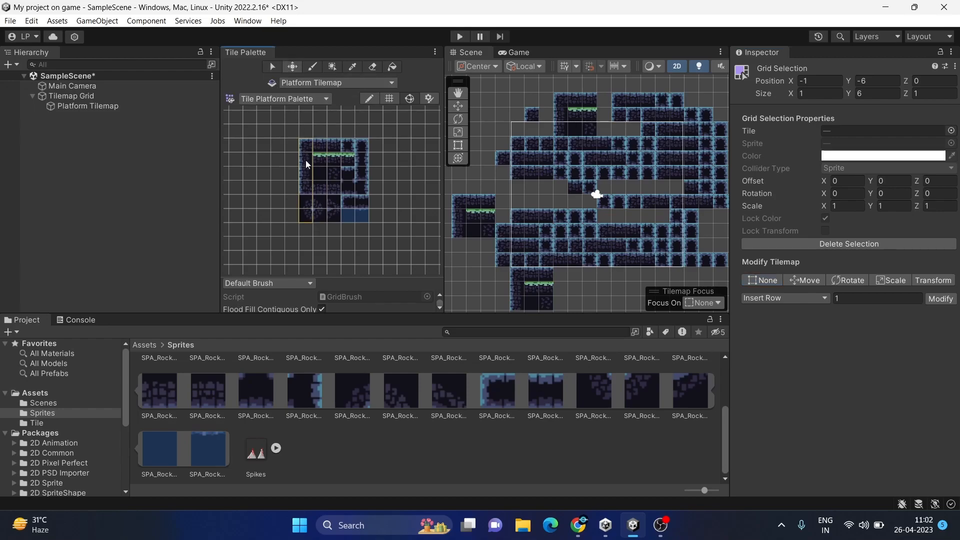
pyautogui.moveTo(305, 146); pyautogui.dragTo(254, 148)
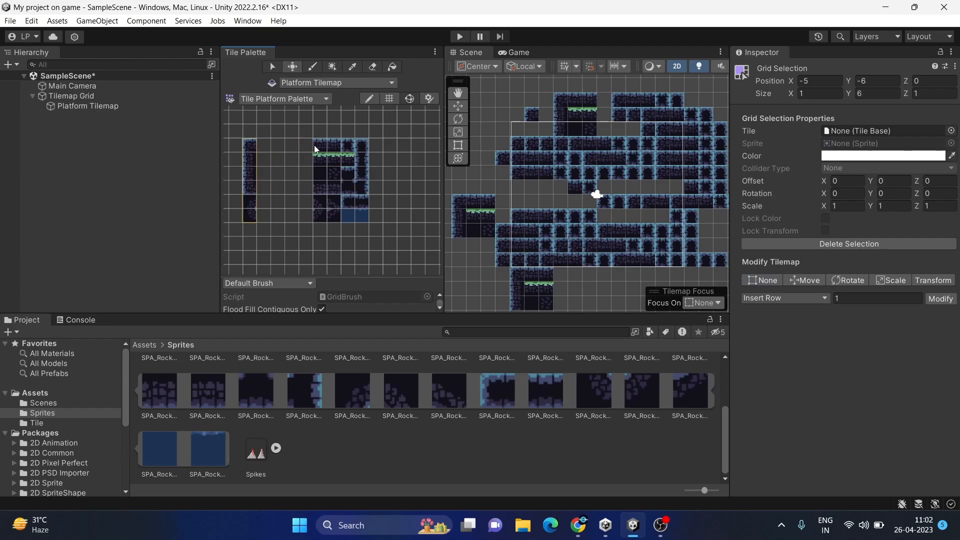
# Move the selected column of six palette tiles two more cells away from the other tiles, to X position -7
pyautogui.scroll(-3, 328, 153)
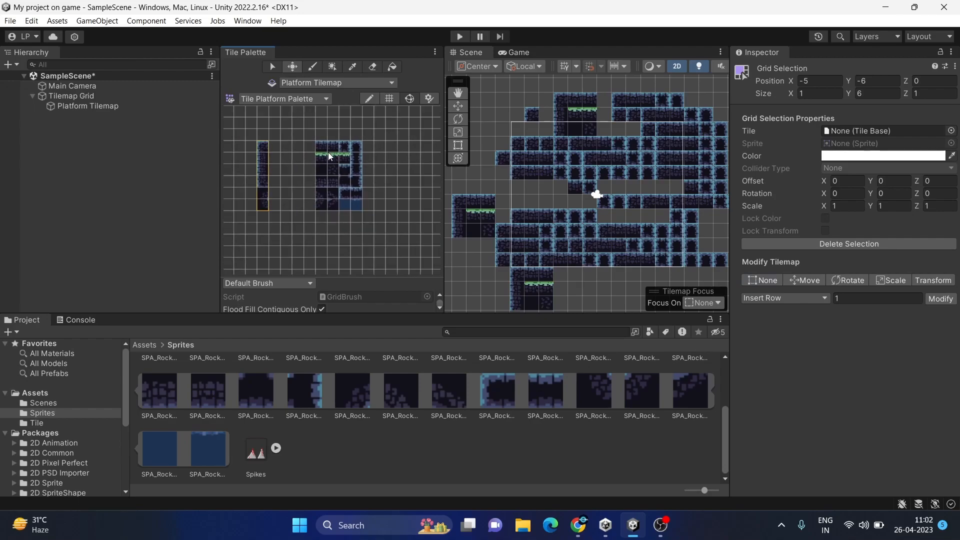
pyautogui.moveTo(266, 146); pyautogui.dragTo(244, 146)
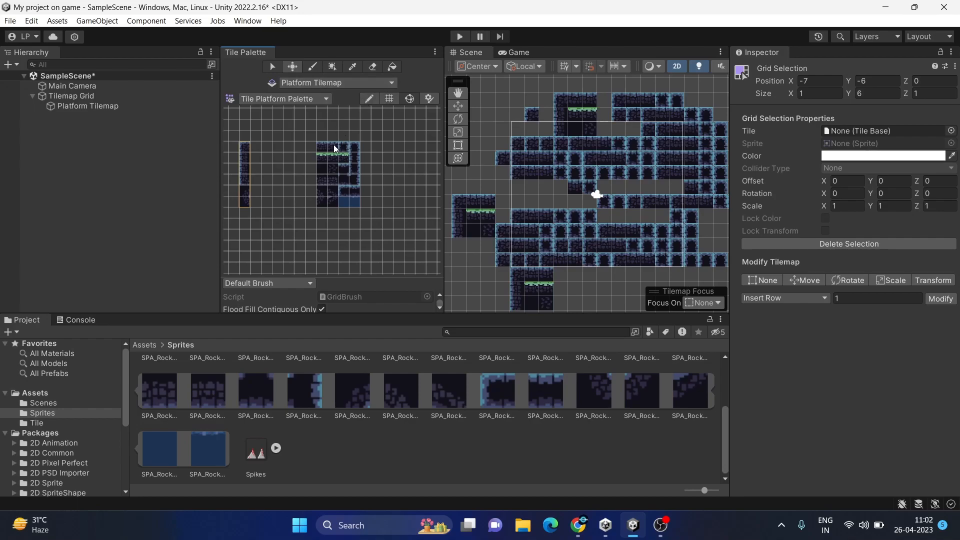
# Move the palette's top row of four tiles to X position -6 beside the separated column, and gather more tiles there into a 5 by 7 block
pyautogui.click(267, 65)
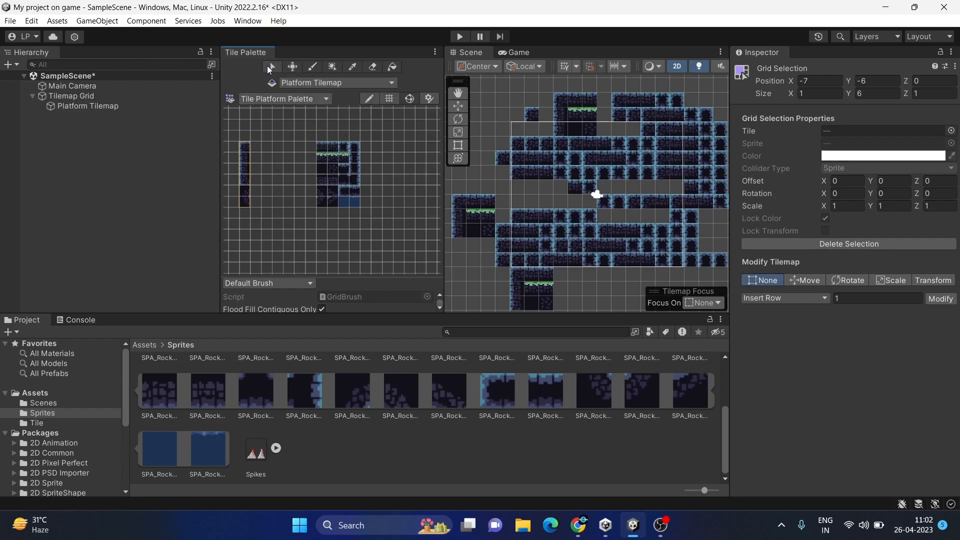
pyautogui.moveTo(359, 145); pyautogui.dragTo(359, 145)
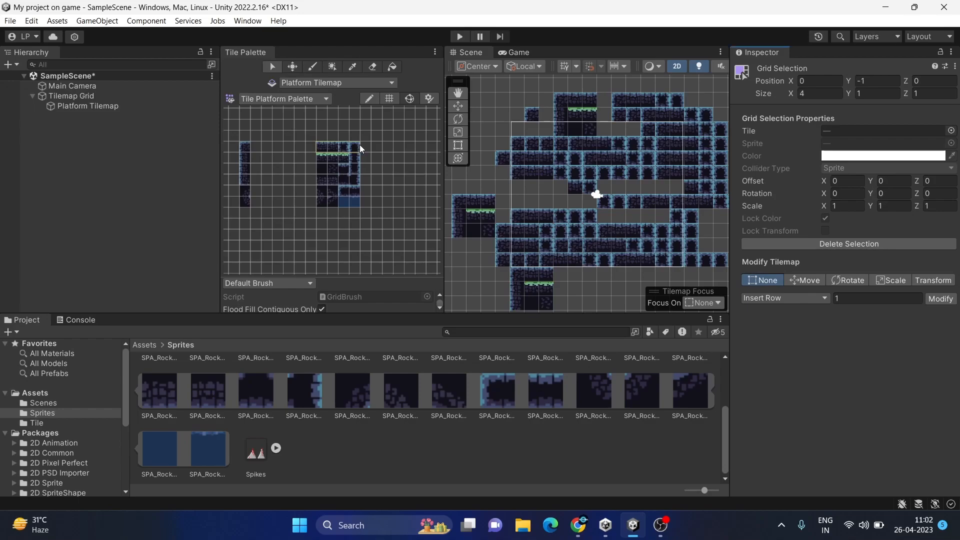
pyautogui.click(297, 68)
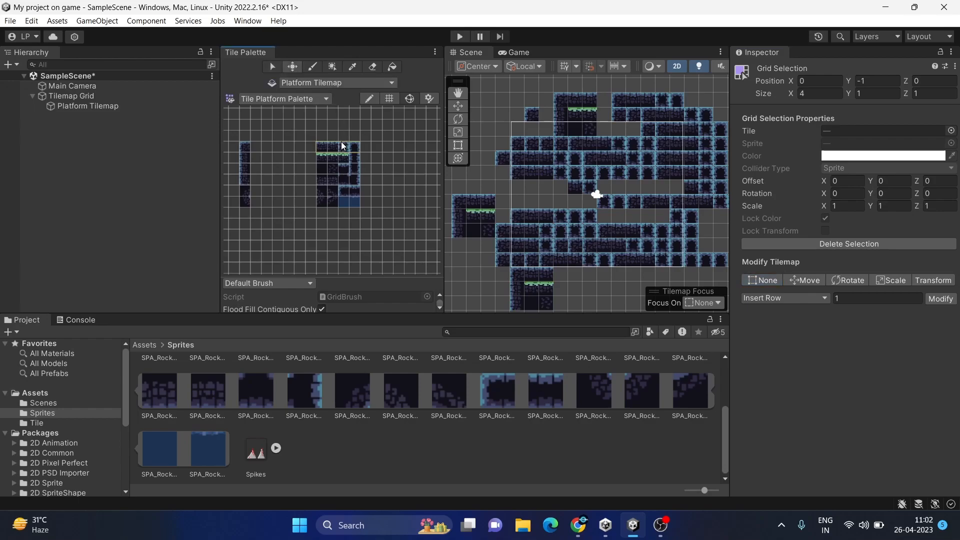
pyautogui.moveTo(341, 147); pyautogui.dragTo(277, 143)
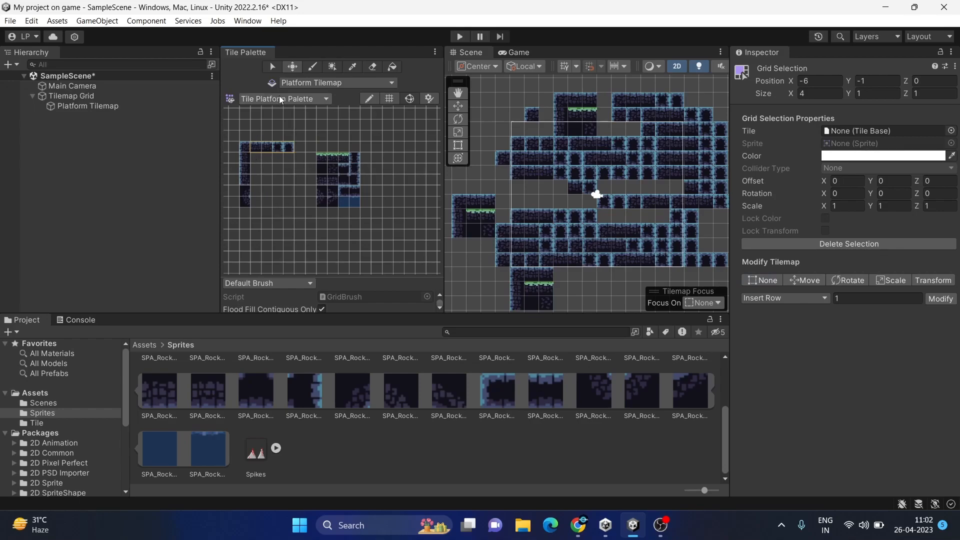
pyautogui.click(273, 66)
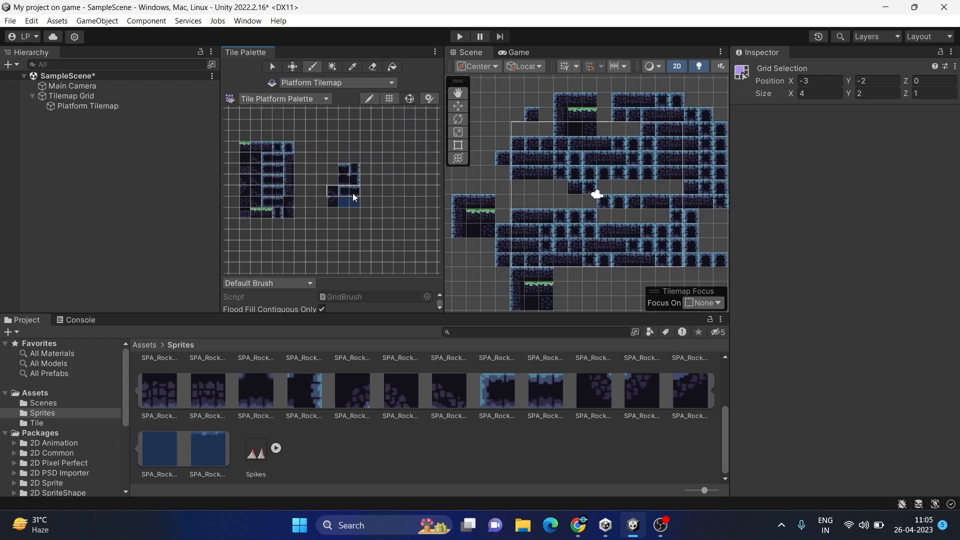
# Pick the palette's gathered 5 by 7 tile block and stamp it three times in a vertical stack left of the painted rock area
pyautogui.click(275, 68)
pyautogui.click(352, 66)
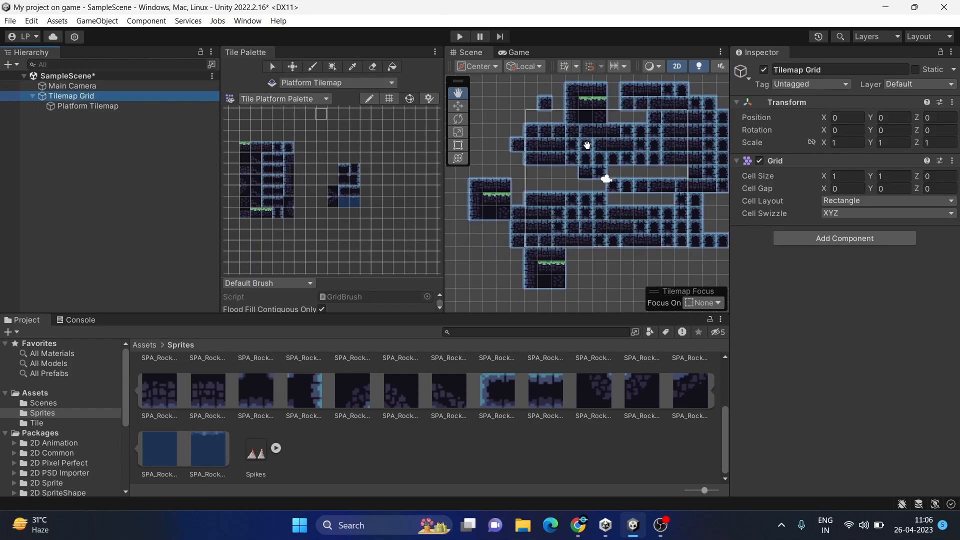
pyautogui.scroll(-4, 587, 145)
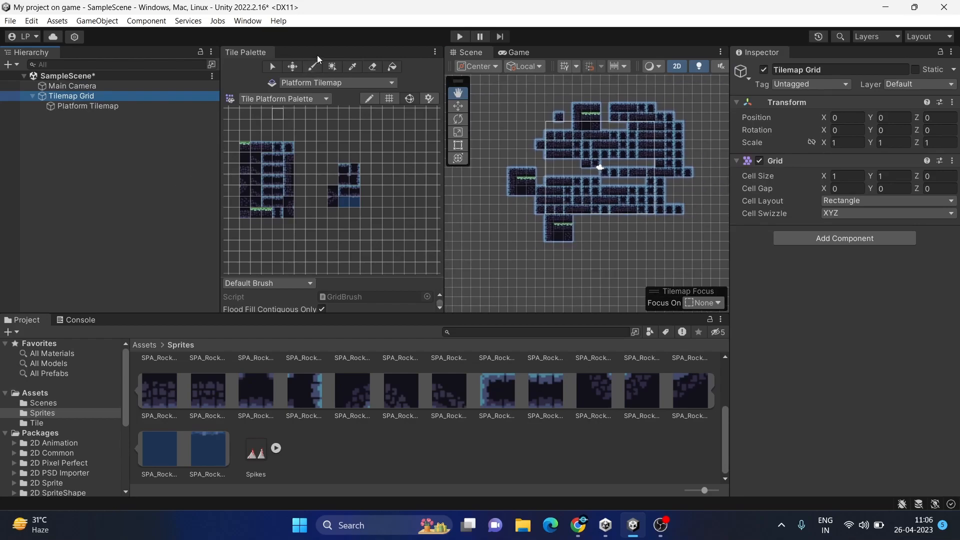
pyautogui.click(351, 66)
pyautogui.moveTo(242, 149); pyautogui.dragTo(292, 216)
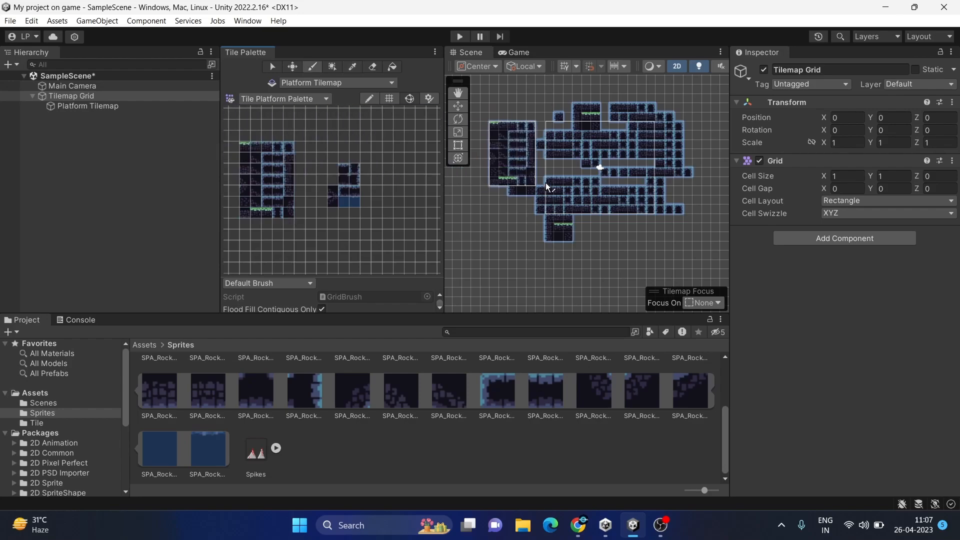
pyautogui.click(515, 272)
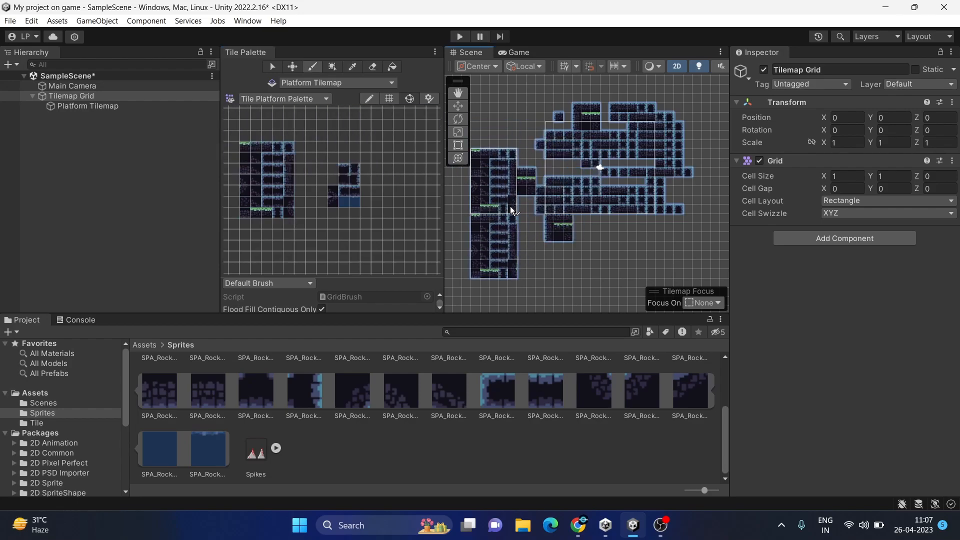
pyautogui.click(512, 210)
pyautogui.click(514, 145)
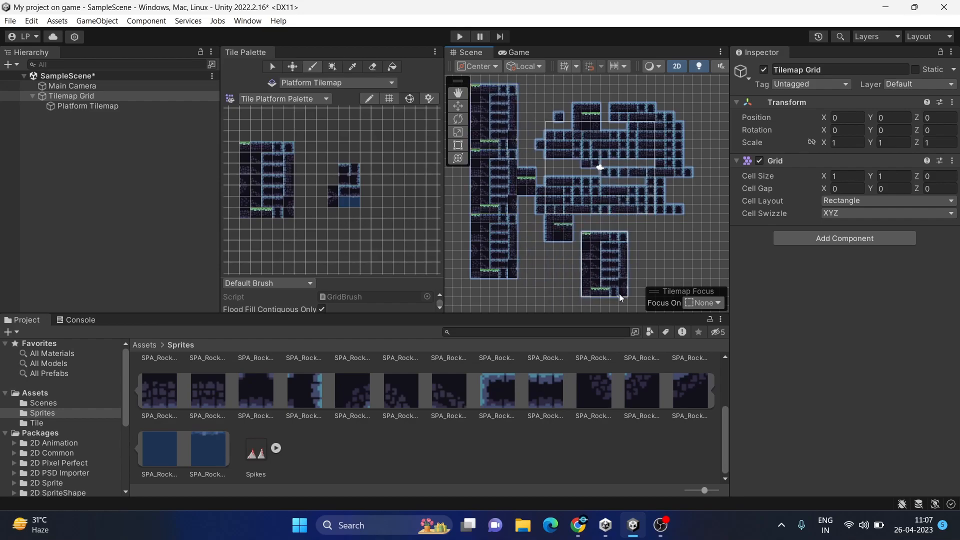
# Stamp the same 5 by 7 block twice below the painted rock area, twice along its right side, and at its upper-left and lower-left corners
pyautogui.click(628, 292)
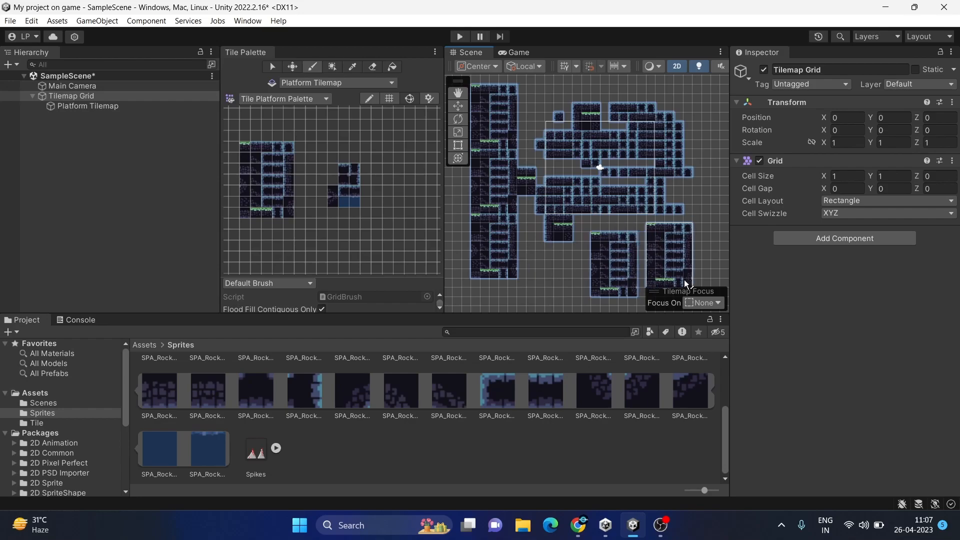
pyautogui.click(682, 280)
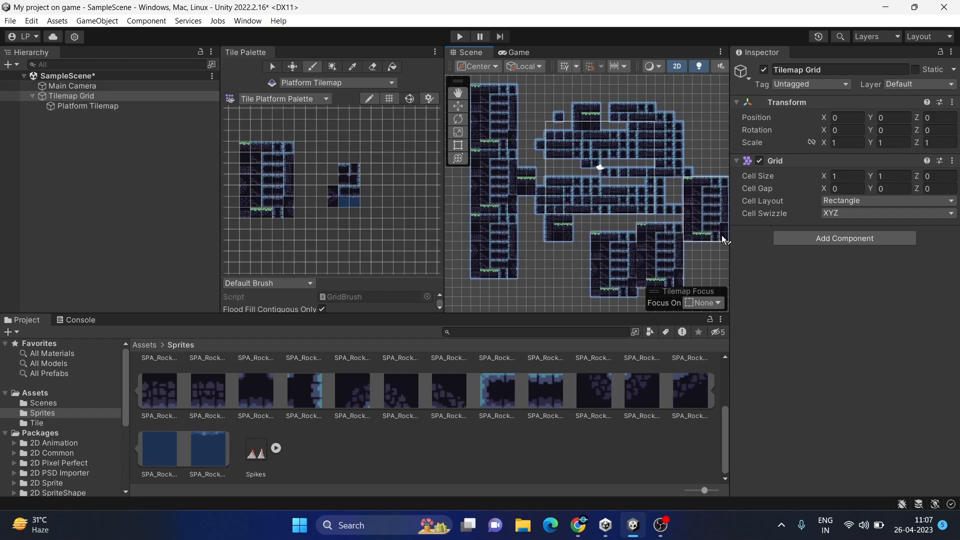
pyautogui.click(721, 235)
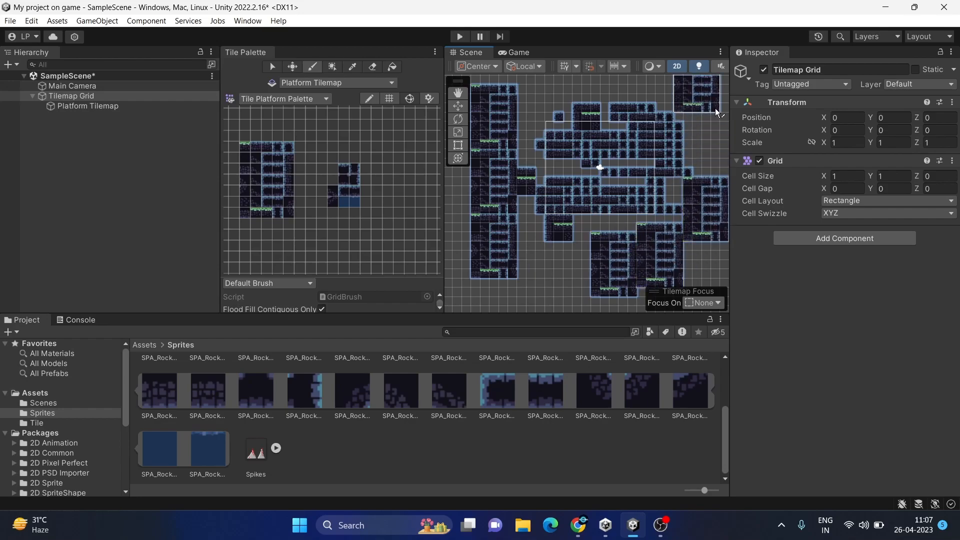
pyautogui.click(724, 160)
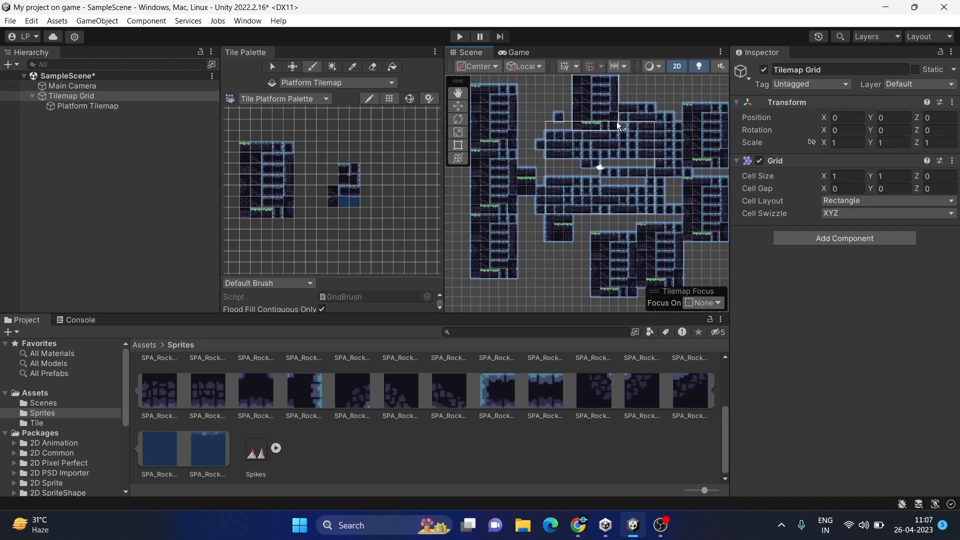
pyautogui.moveTo(619, 126); pyautogui.dragTo(416, 193)
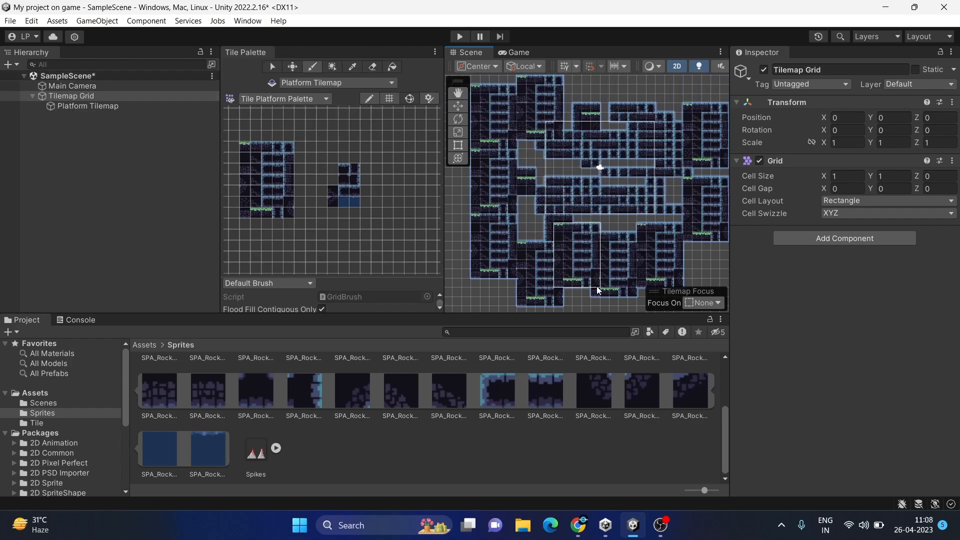
pyautogui.moveTo(596, 286); pyautogui.dragTo(635, 94)
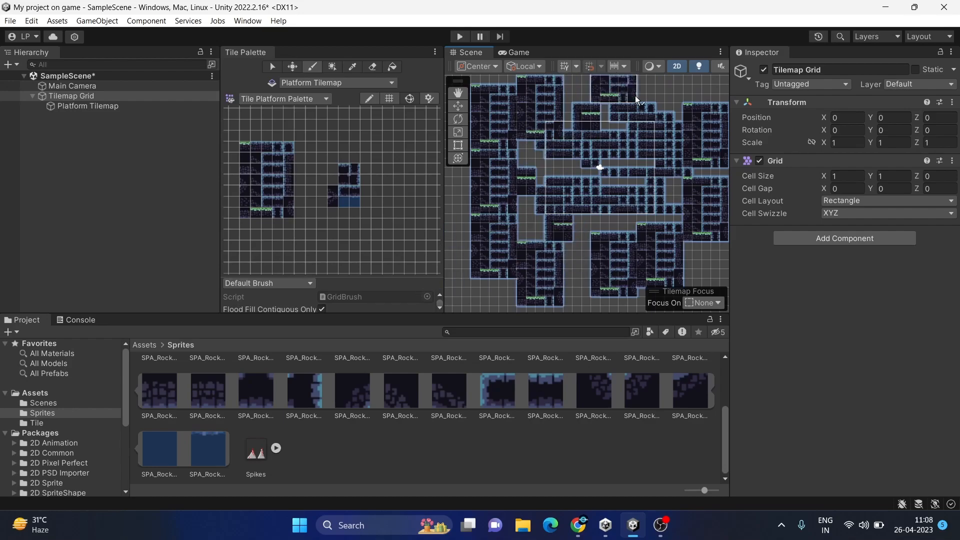